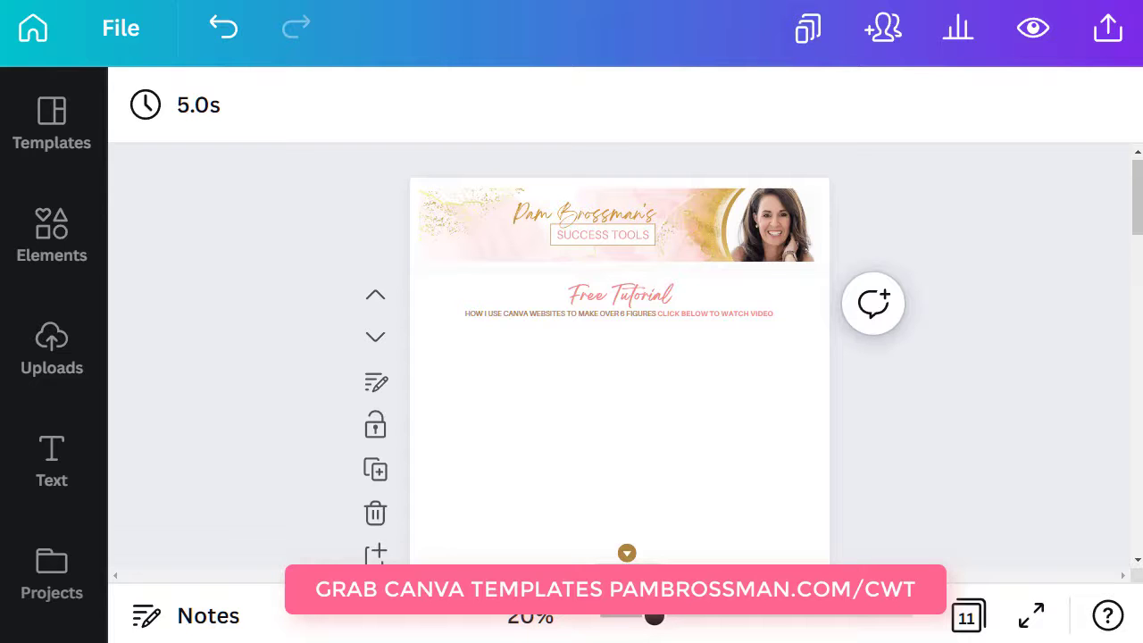
Add a blank page after the Free Tutorial page, then delete it to keep 11 pages
scroll(1004, 312, "down", 5)
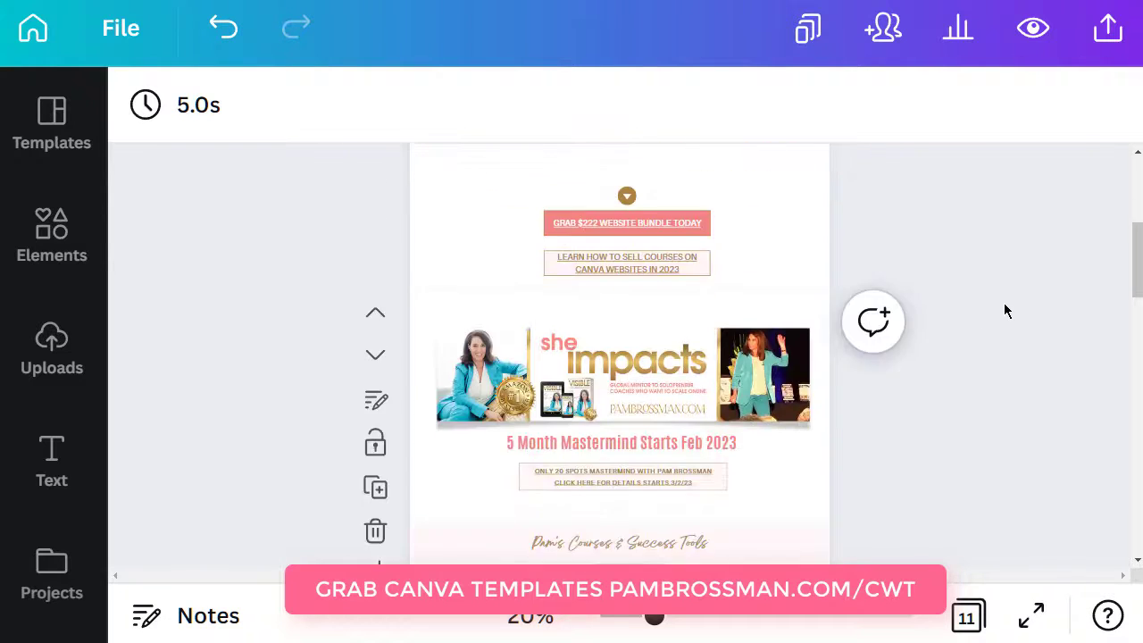
scroll(1004, 311, "up", 5)
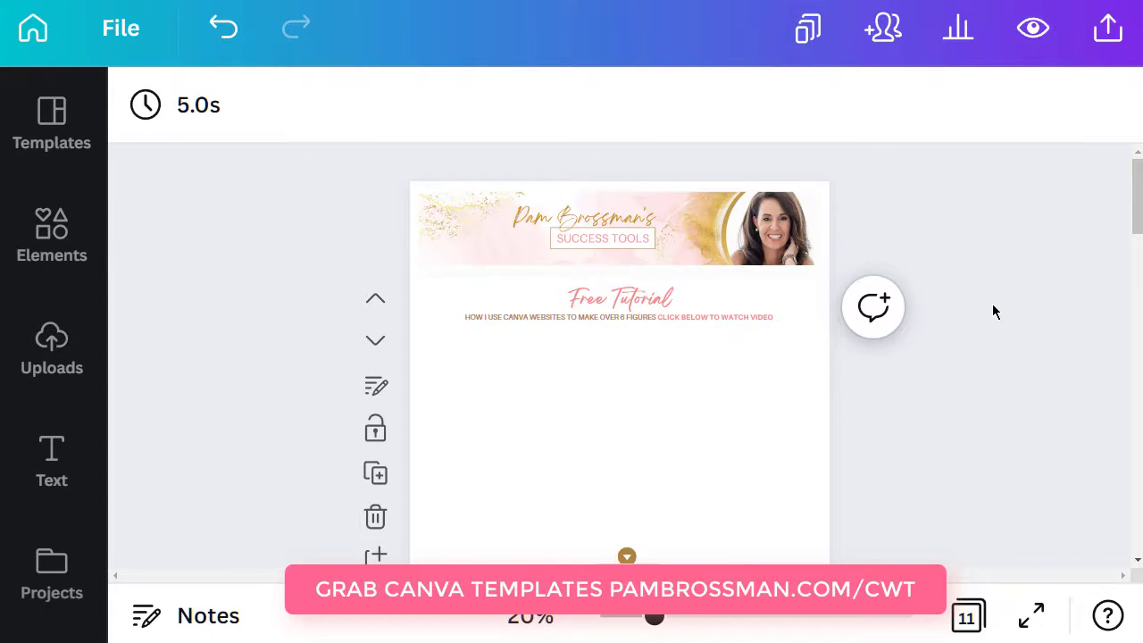
scroll(961, 401, "down", 1)
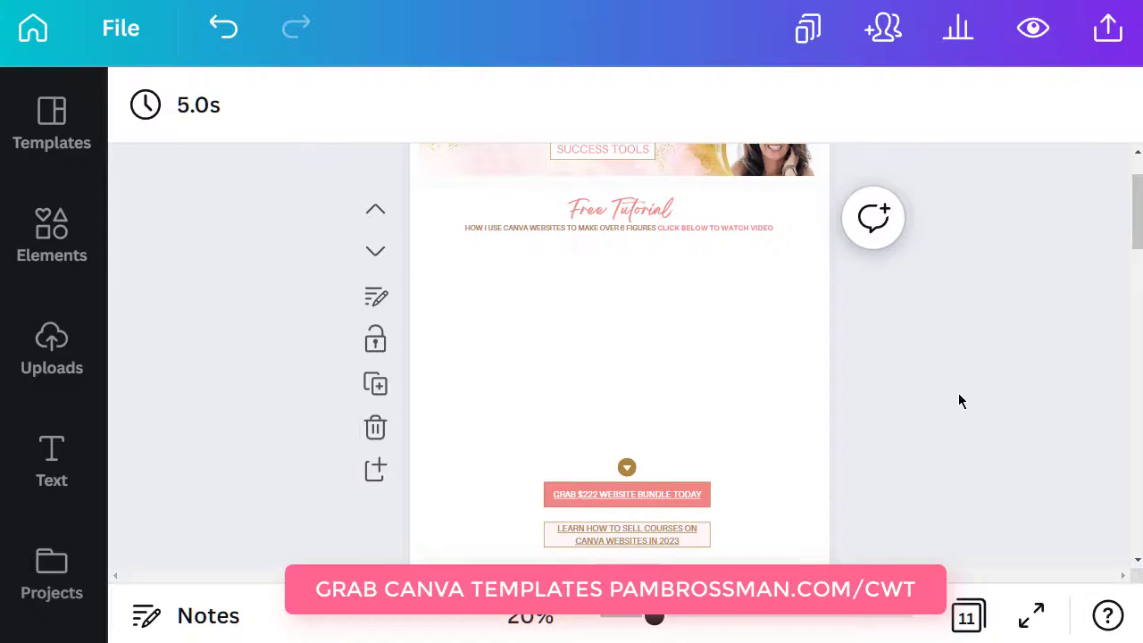
left_click(543, 320)
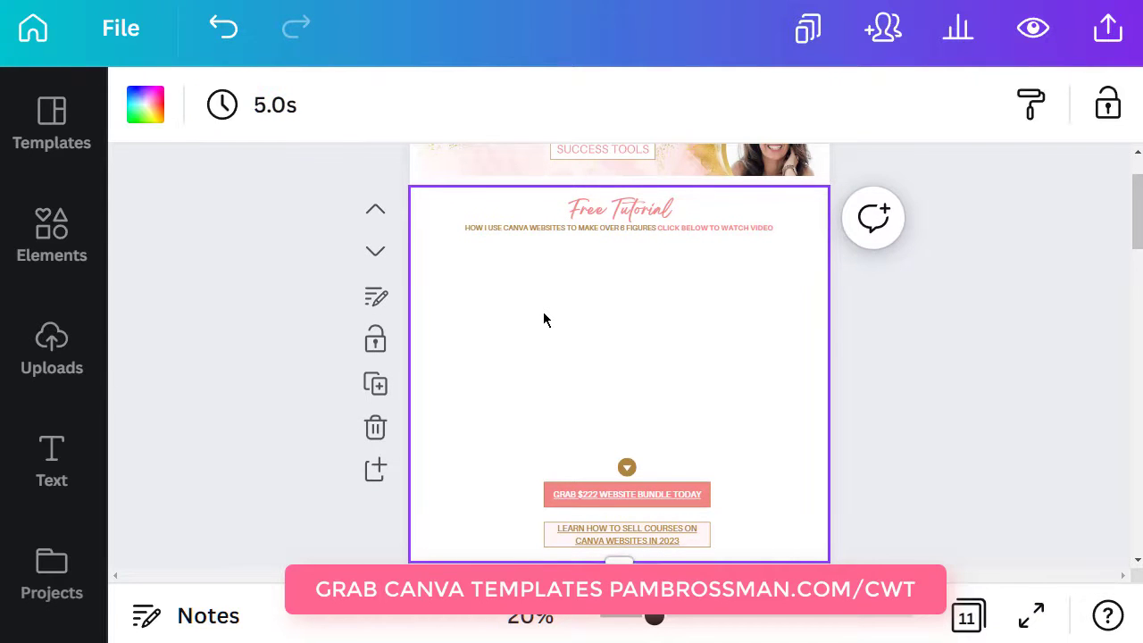
left_click(377, 474)
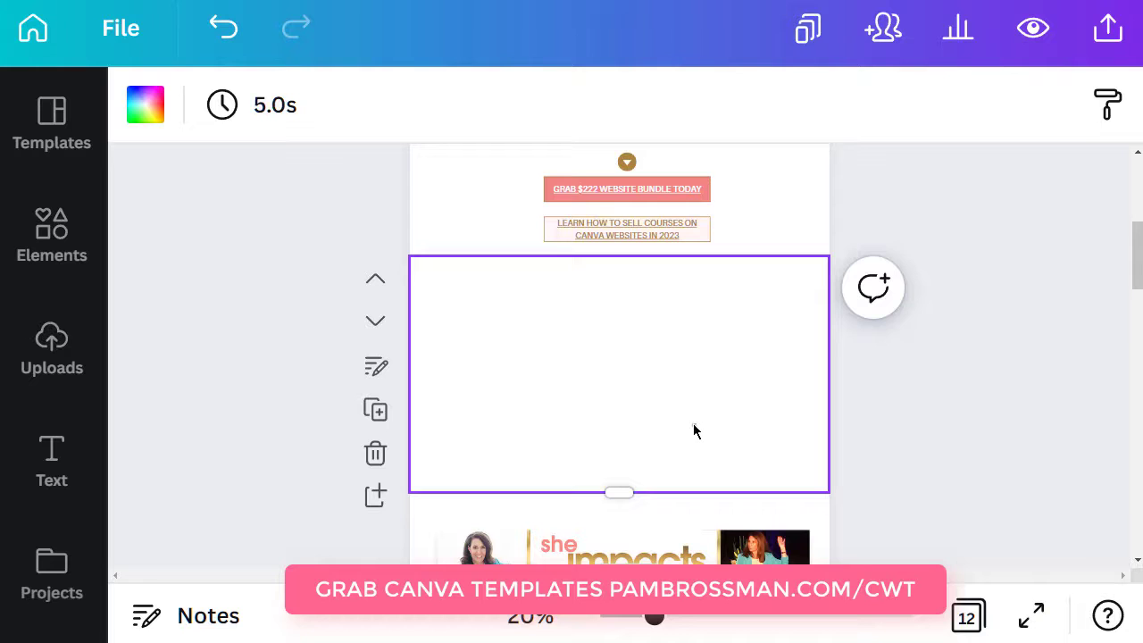
left_click(375, 453)
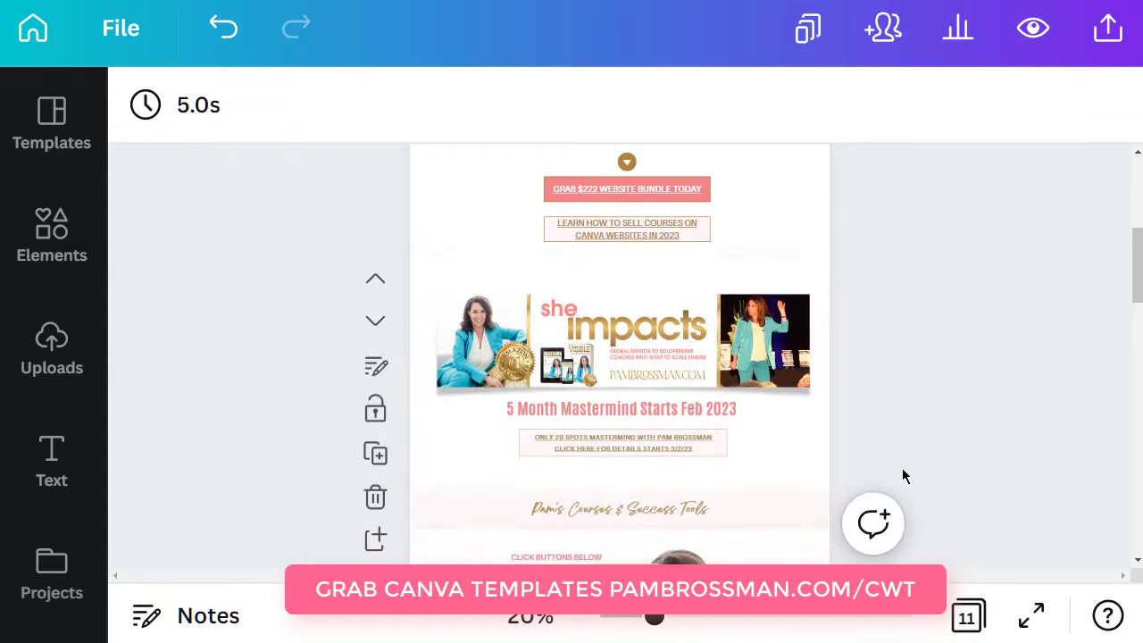
scroll(937, 476, "up", 4)
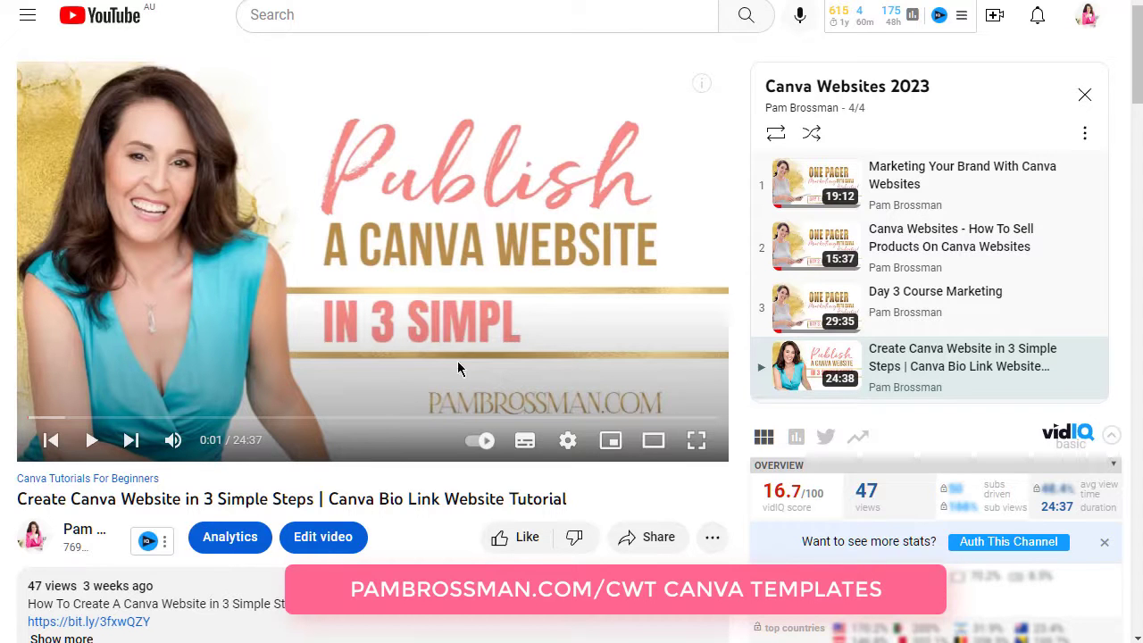
Copy the YouTube video's short share link from its Share dialog
scroll(460, 360, "down", 2)
scroll(462, 363, "up", 2)
left_click(651, 537)
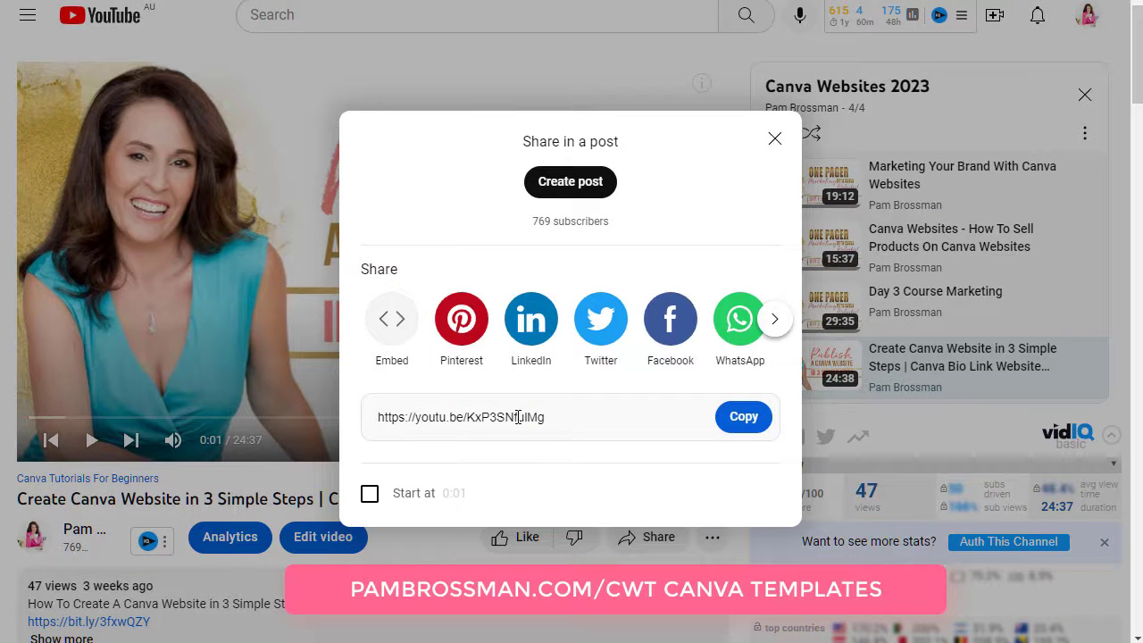
left_click(744, 418)
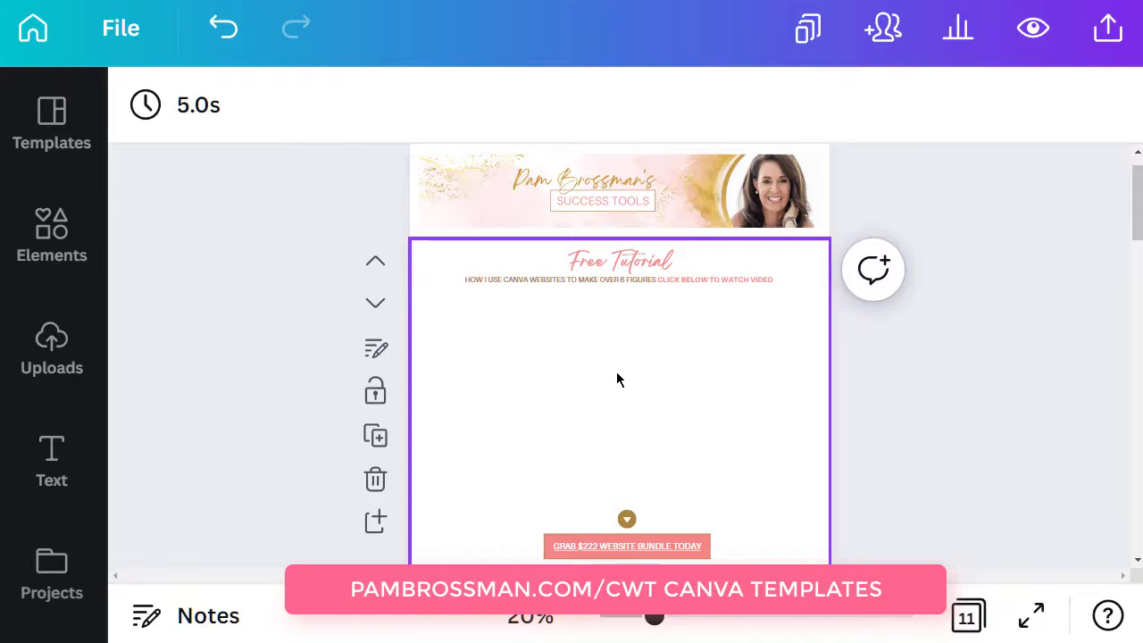
Select the Free Tutorial page in the Canva design
left_click(617, 380)
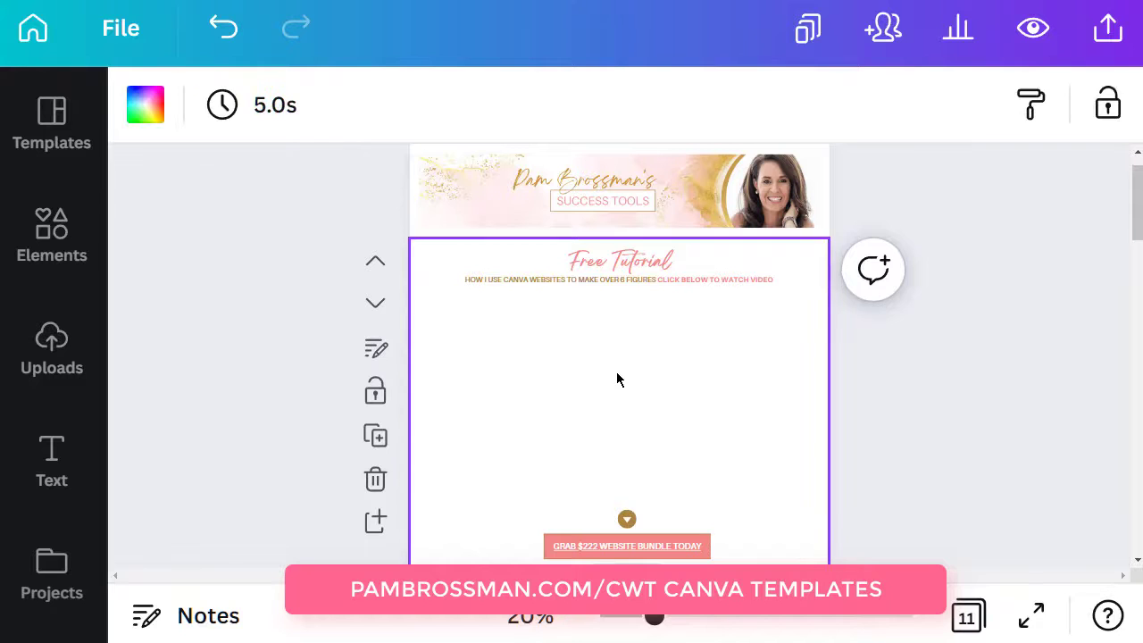
scroll(79, 259, "down", 3)
scroll(78, 259, "down", 10)
scroll(78, 259, "down", 15)
scroll(79, 259, "down", 15)
scroll(79, 268, "up", 2)
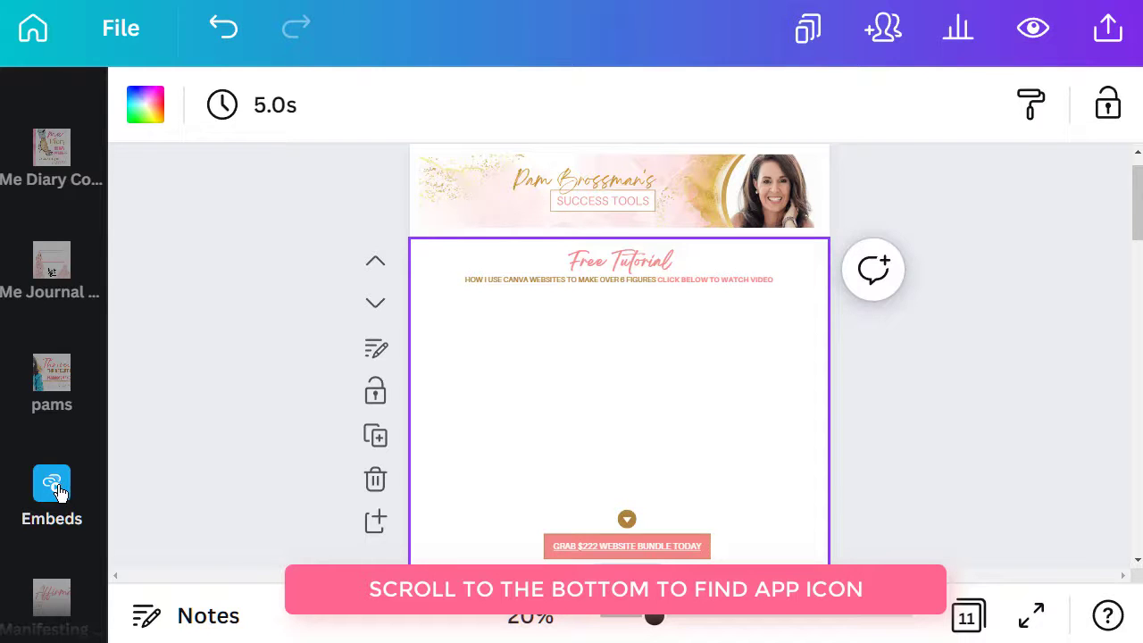
scroll(59, 491, "down", 4)
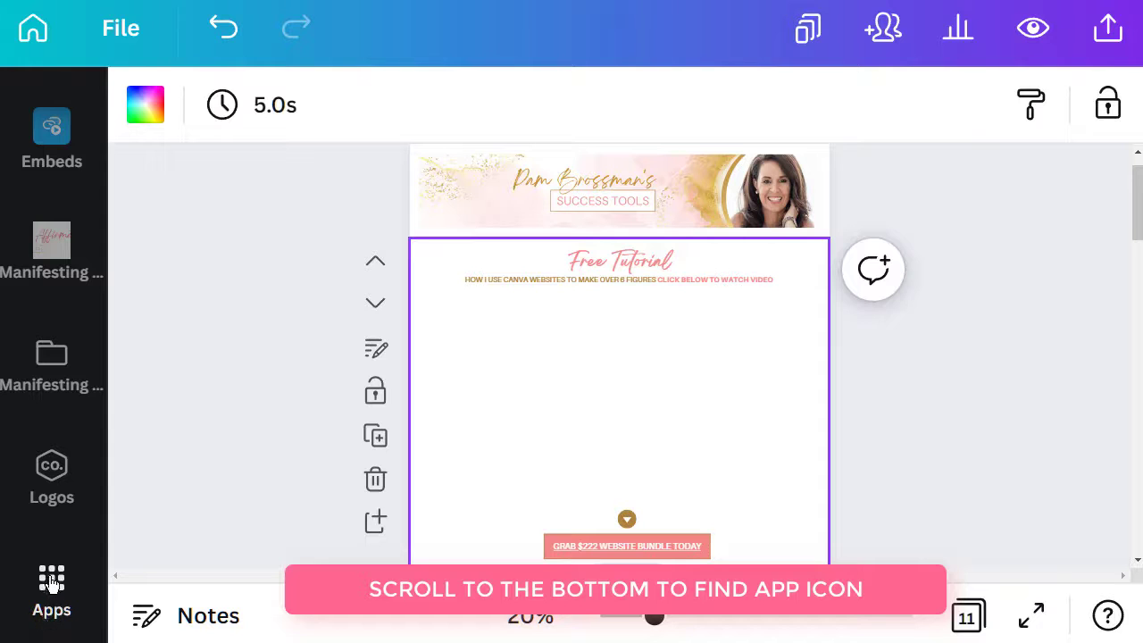
left_click(51, 582)
left_click(273, 125)
type("em")
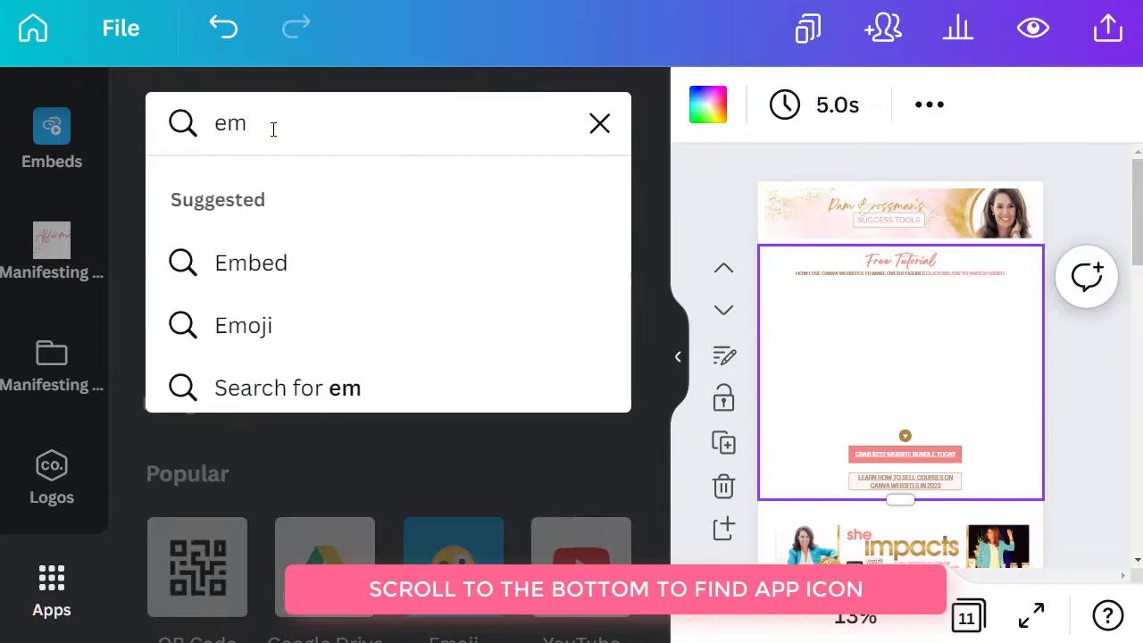
type("bed")
key("Return")
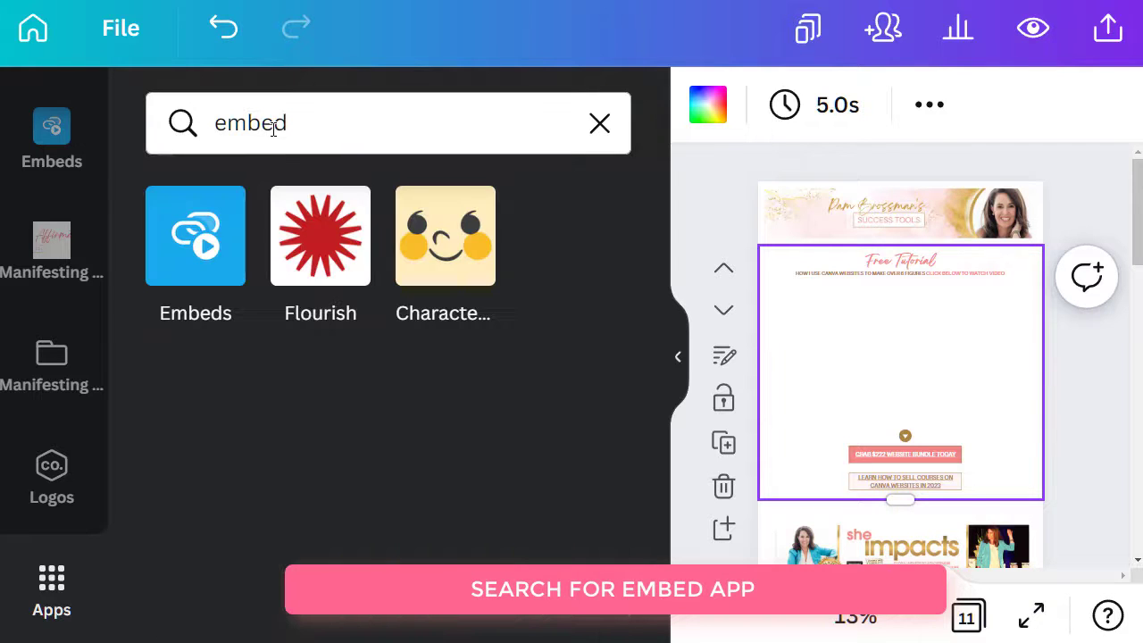
left_click(185, 243)
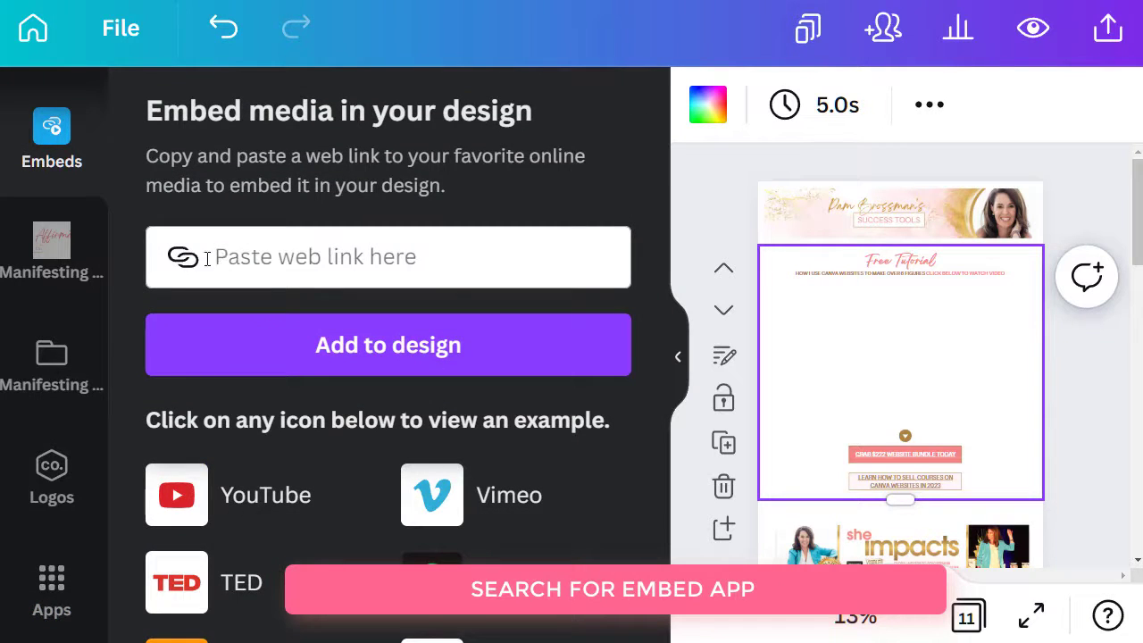
left_click(225, 255)
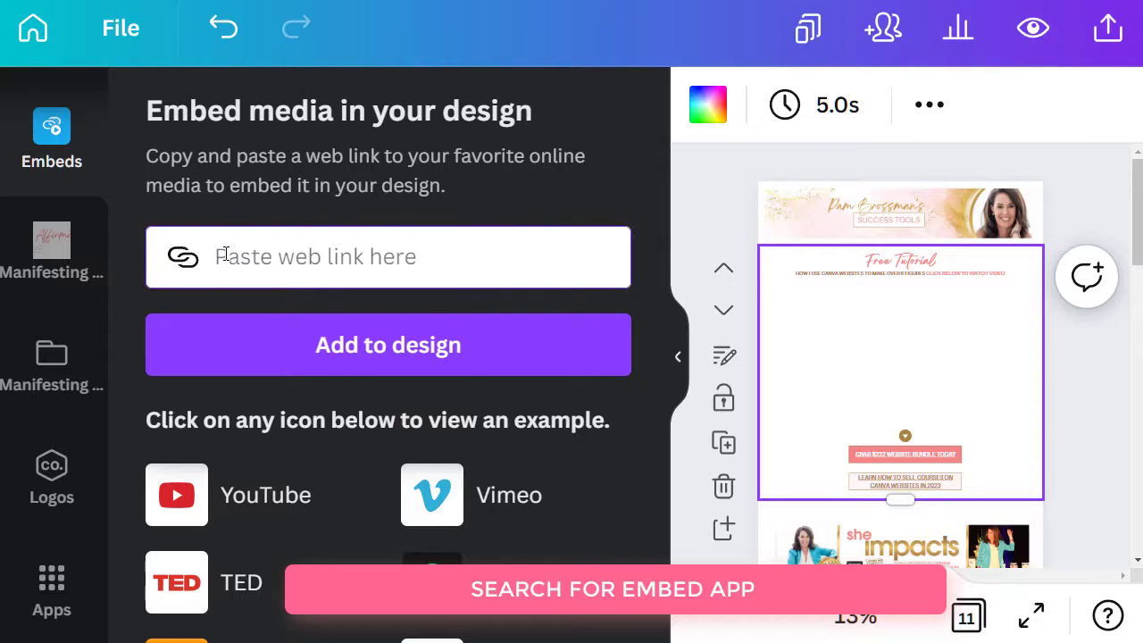
key("ctrl+v")
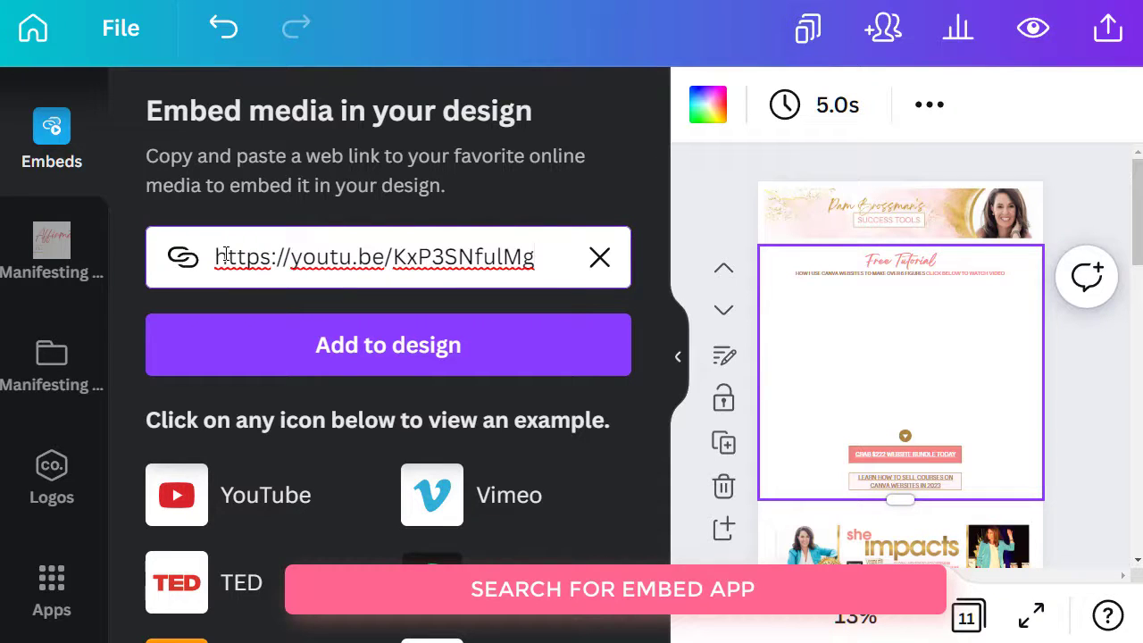
Embed the video under the Free Tutorial heading and enlarge it to 1,101 by 620
left_click(386, 348)
left_click(385, 348)
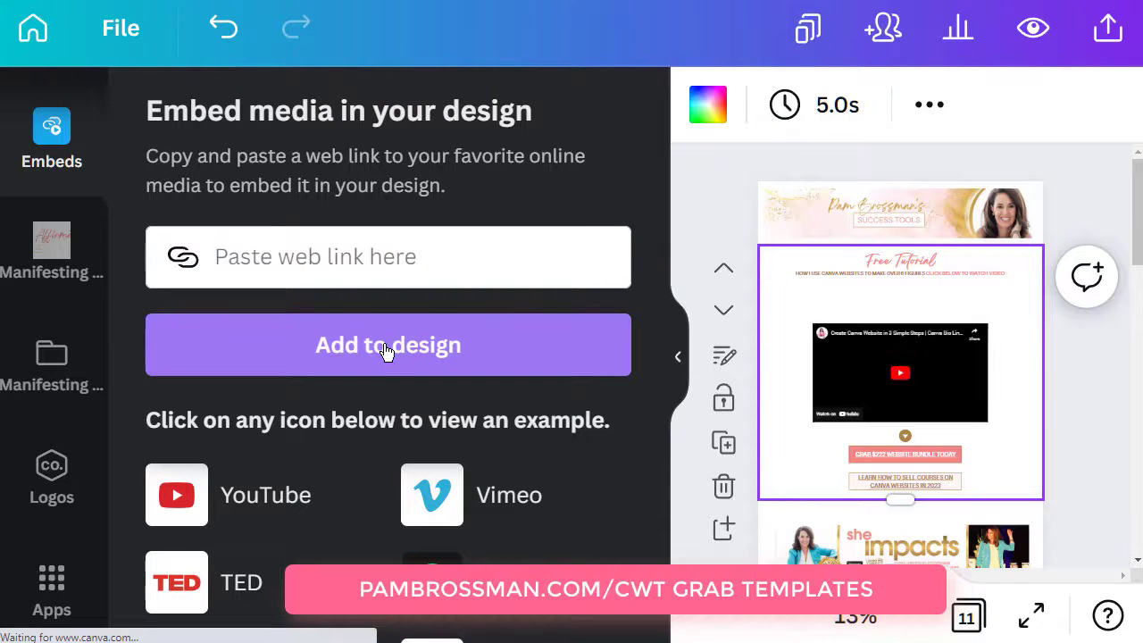
left_click(679, 362)
left_click(717, 347)
left_click_drag(729, 348, 687, 299)
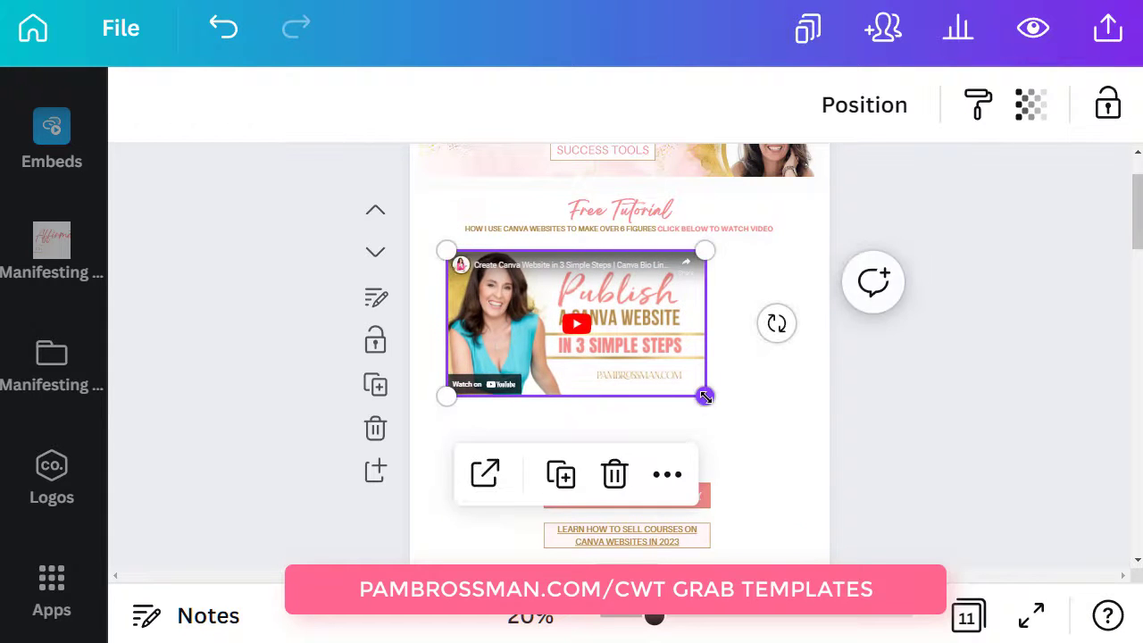
left_click_drag(704, 395, 791, 444)
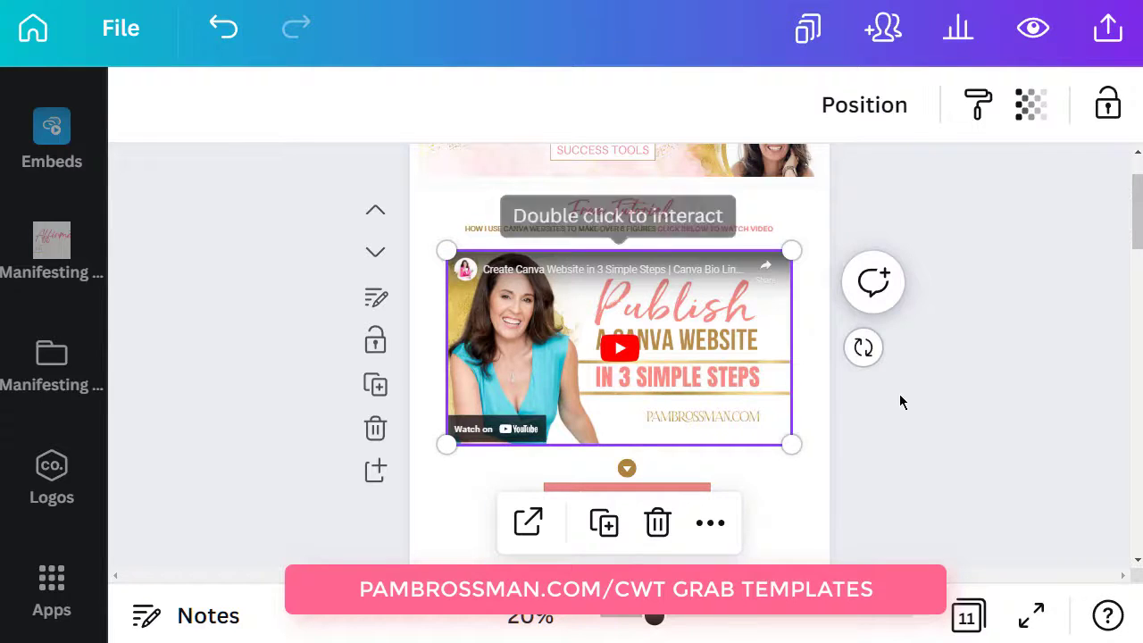
left_click(922, 408)
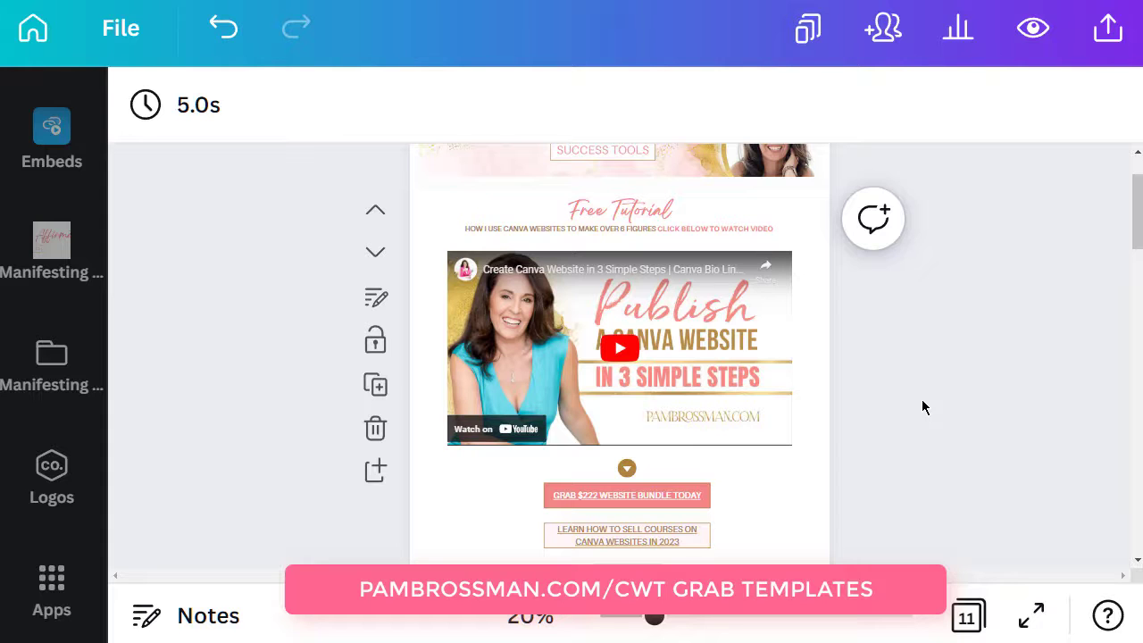
scroll(924, 407, "down", 10)
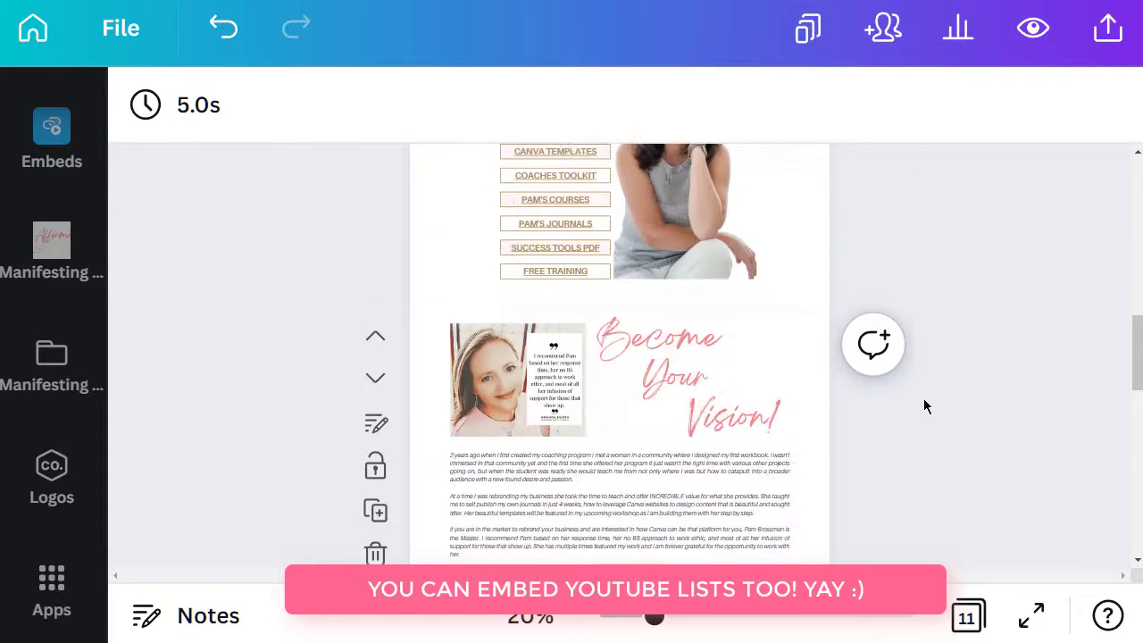
scroll(923, 404, "down", 5)
scroll(1021, 453, "up", 20)
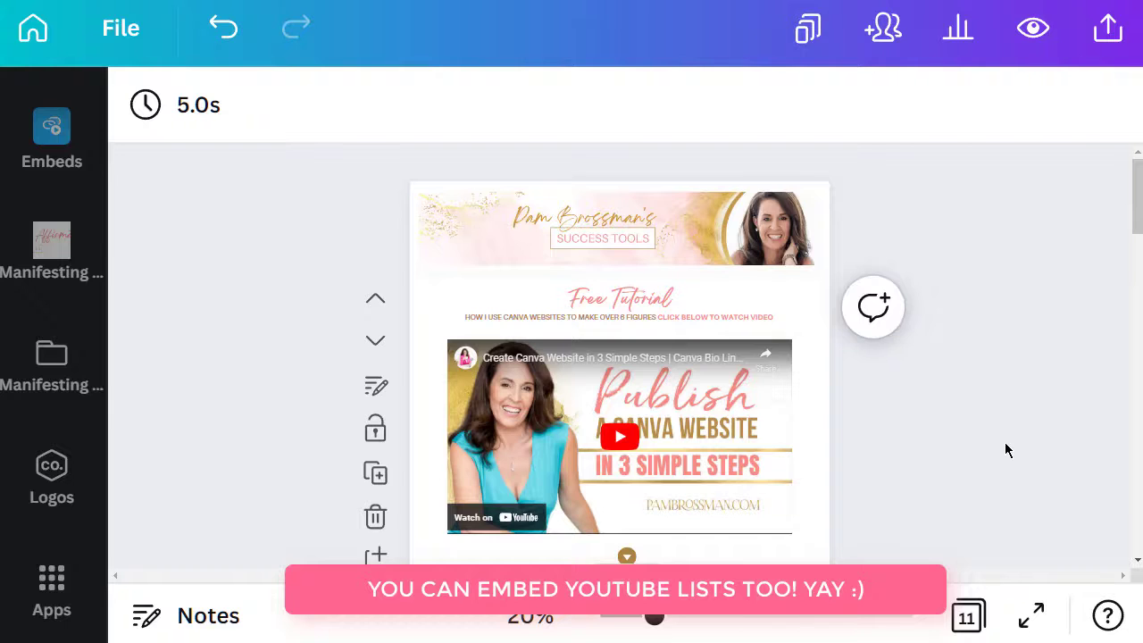
scroll(1007, 450, "down", 12)
scroll(1005, 449, "down", 5)
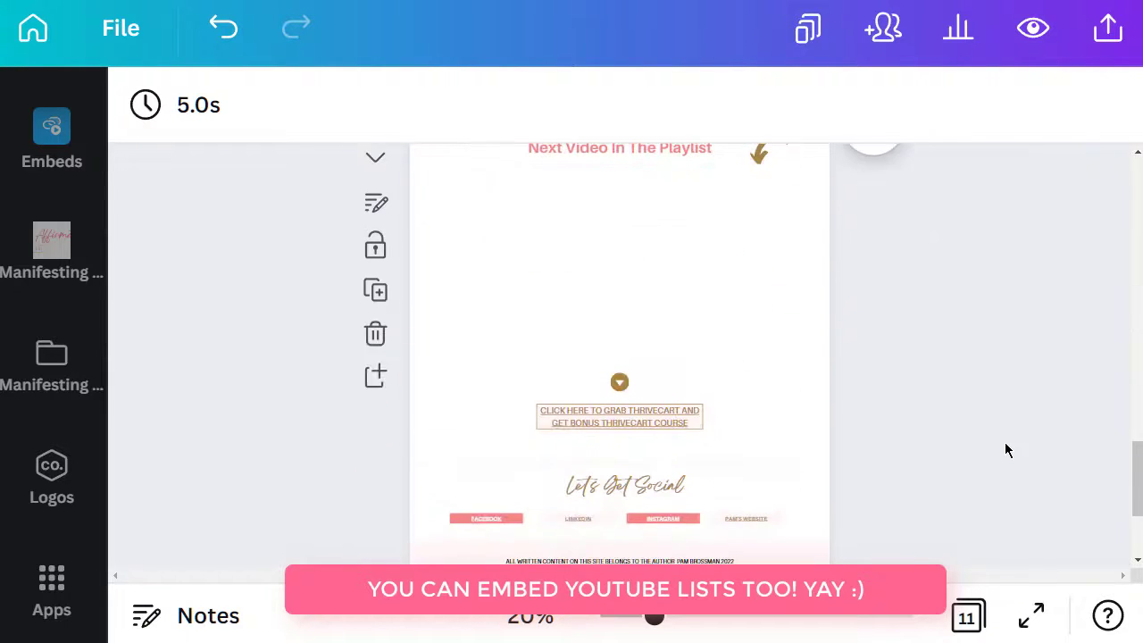
scroll(1005, 449, "up", 2)
left_click(494, 290)
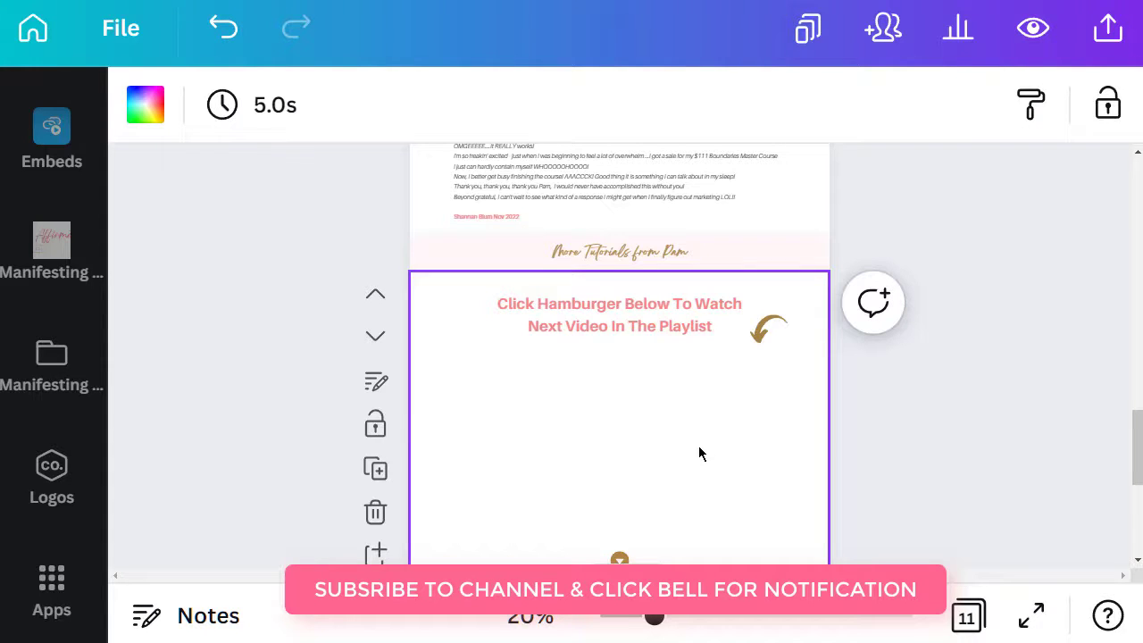
scroll(700, 454, "up", 10)
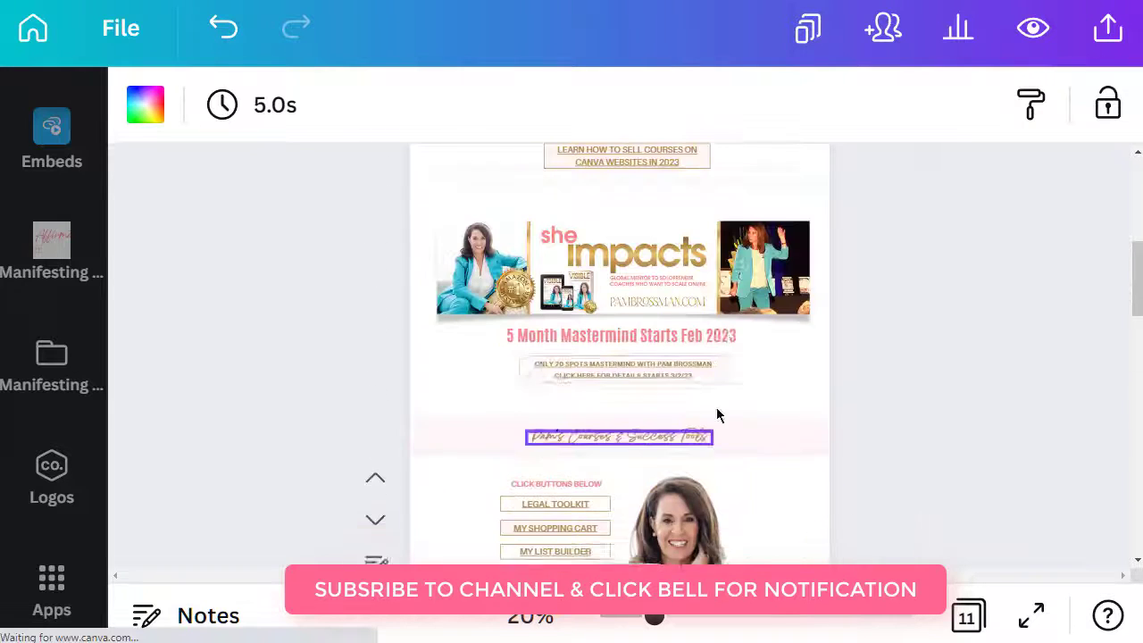
left_click(728, 303)
scroll(900, 487, "down", 10)
scroll(899, 487, "down", 4)
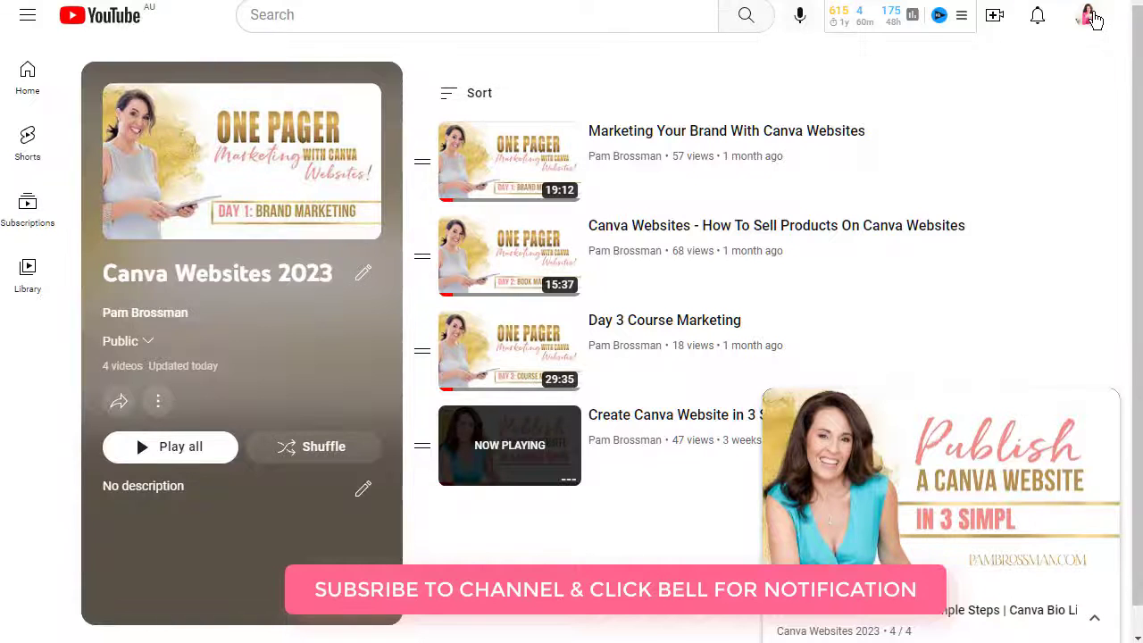
Go to your own YouTube channel home page and pause its featured video
left_click(1088, 15)
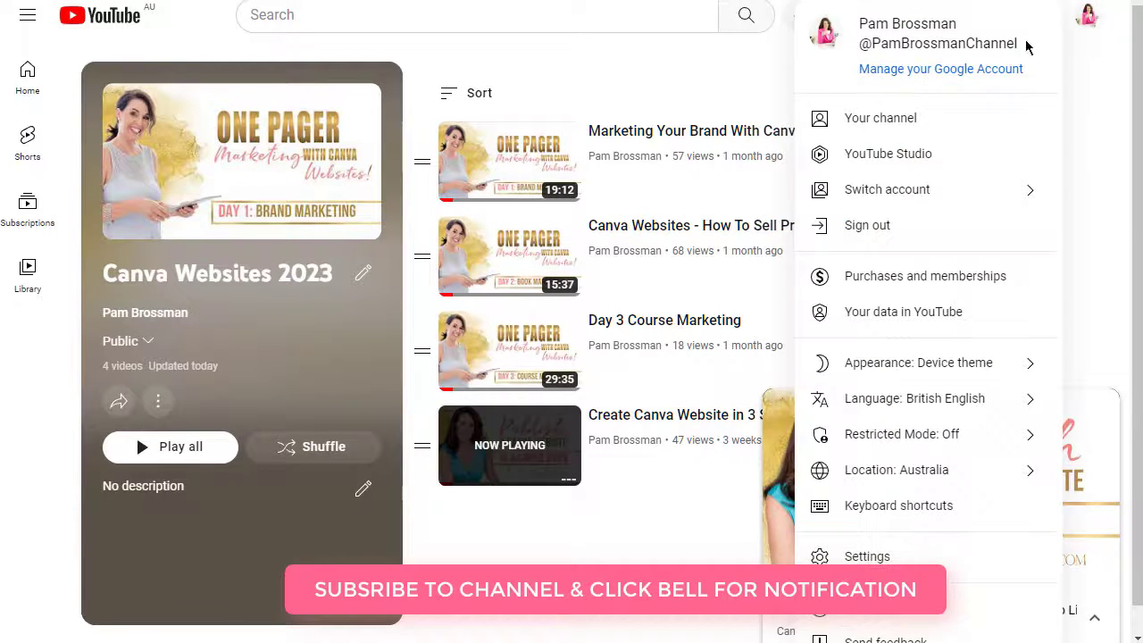
left_click(884, 117)
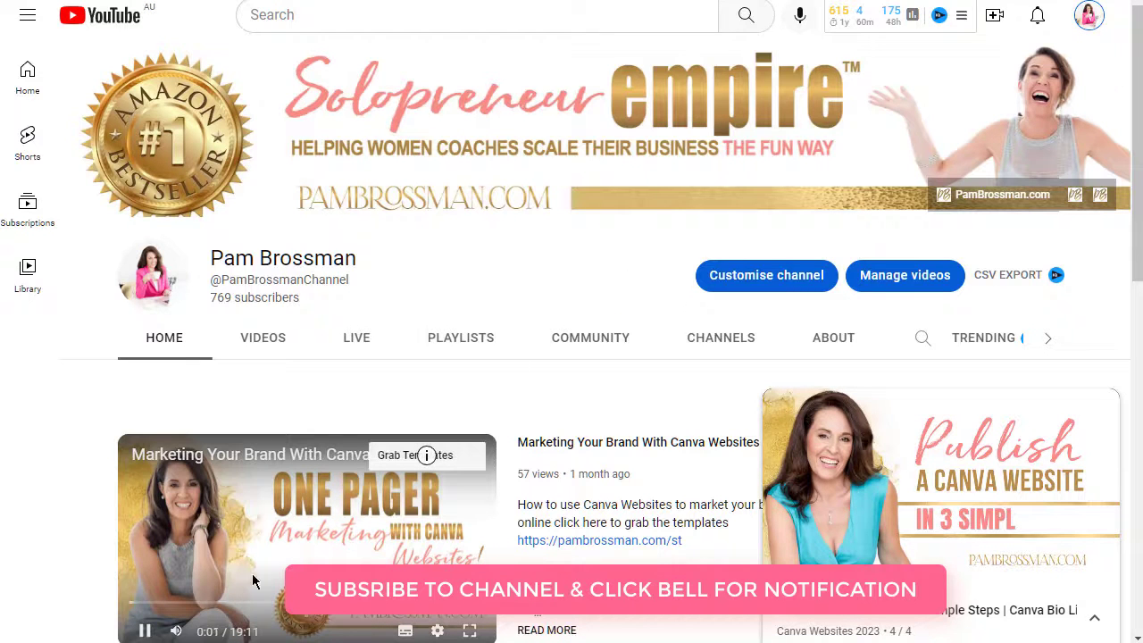
left_click(145, 631)
scroll(626, 366, "down", 3)
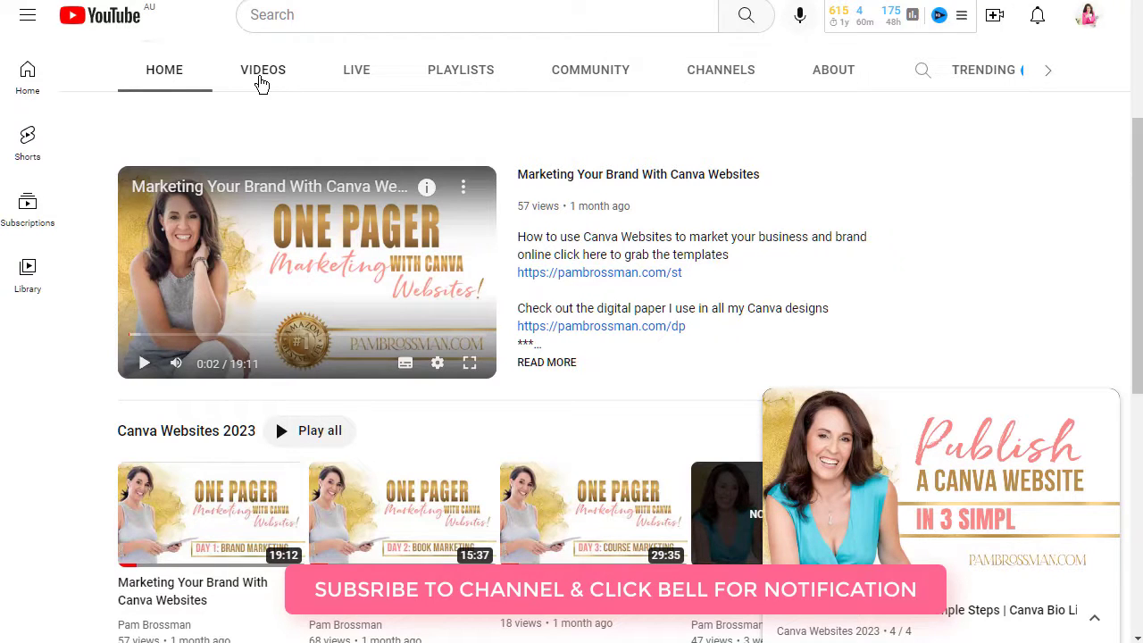
key("ctrl+t")
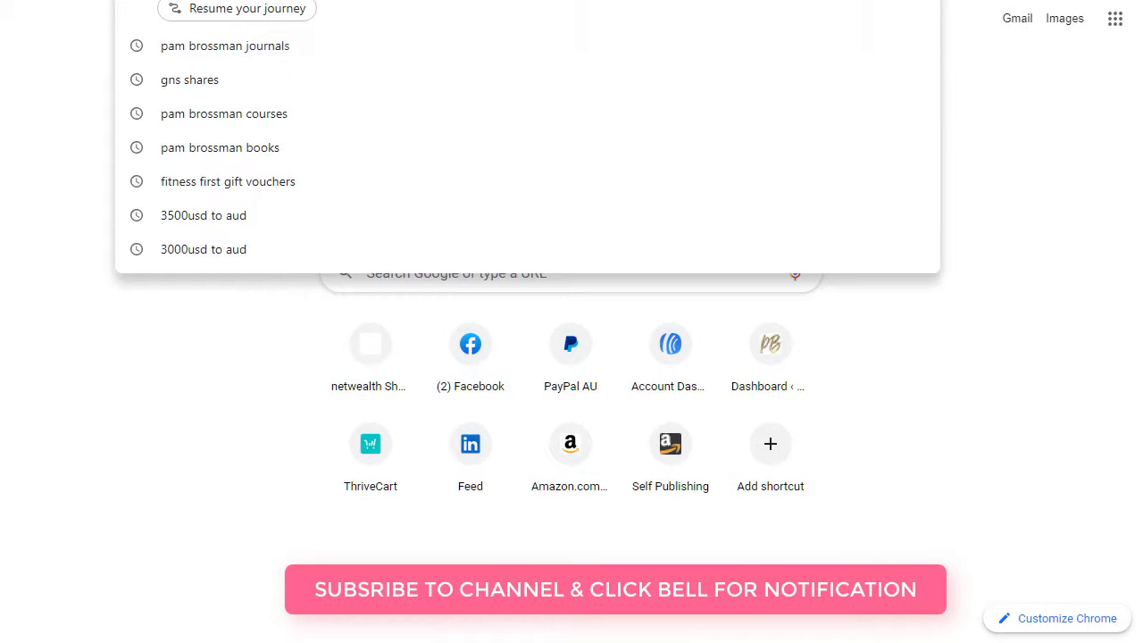
type("pam brossman")
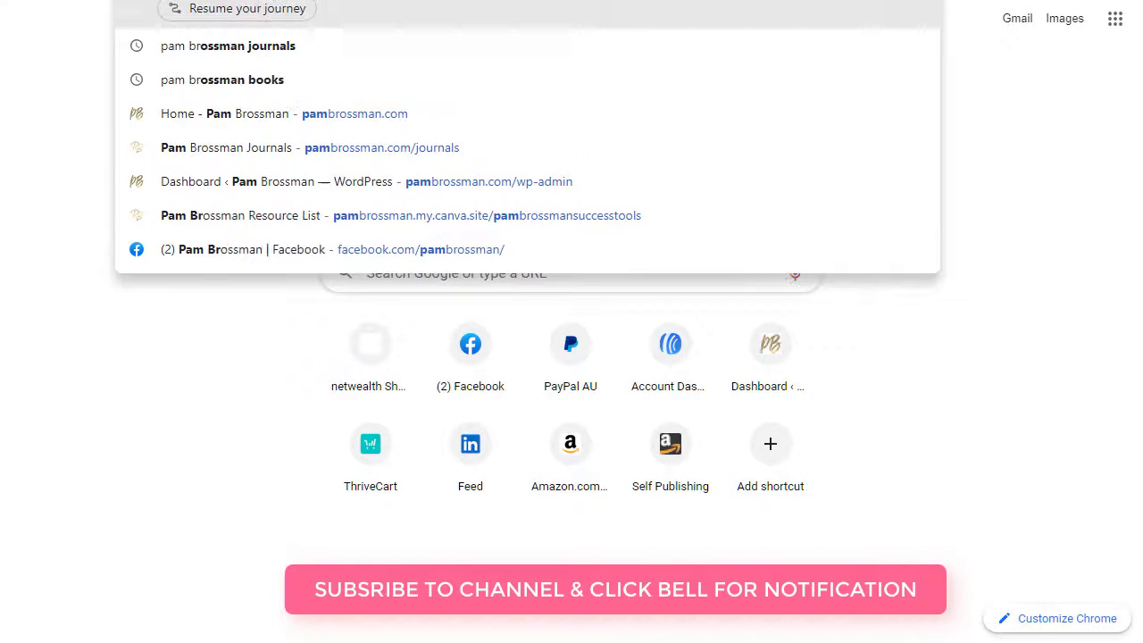
key("Return")
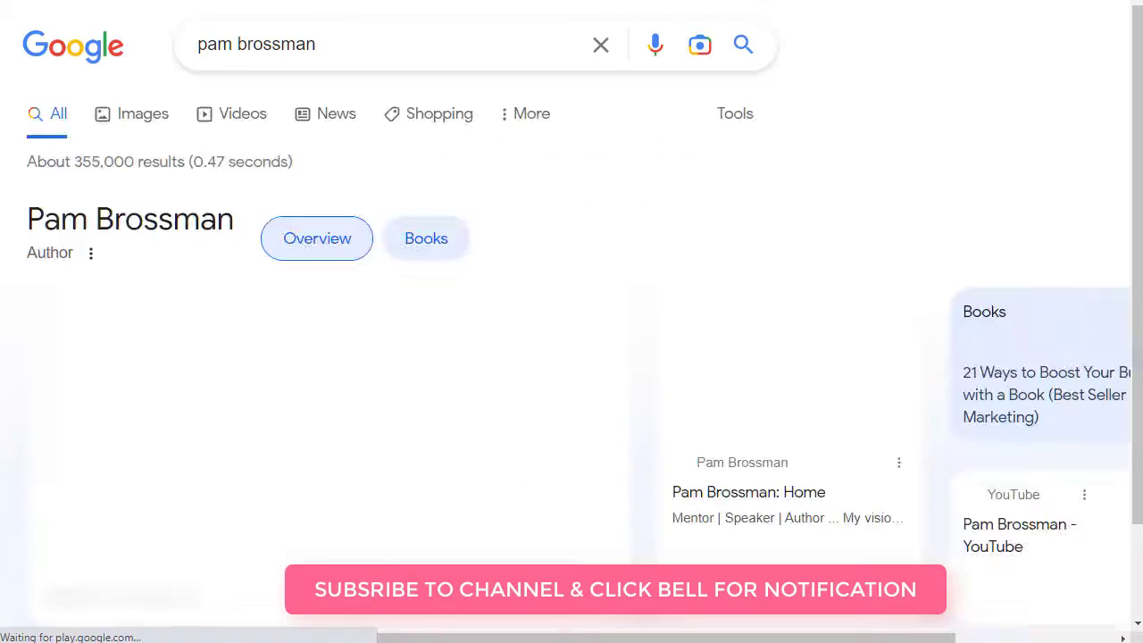
scroll(617, 252, "down", 5)
scroll(632, 250, "down", 15)
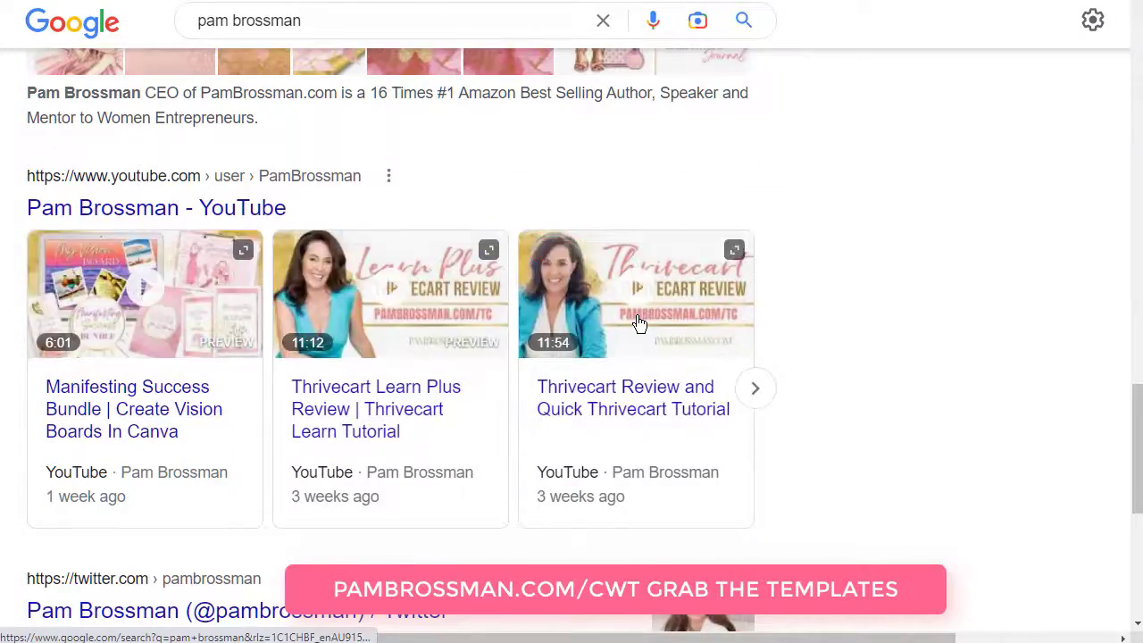
left_click(755, 390)
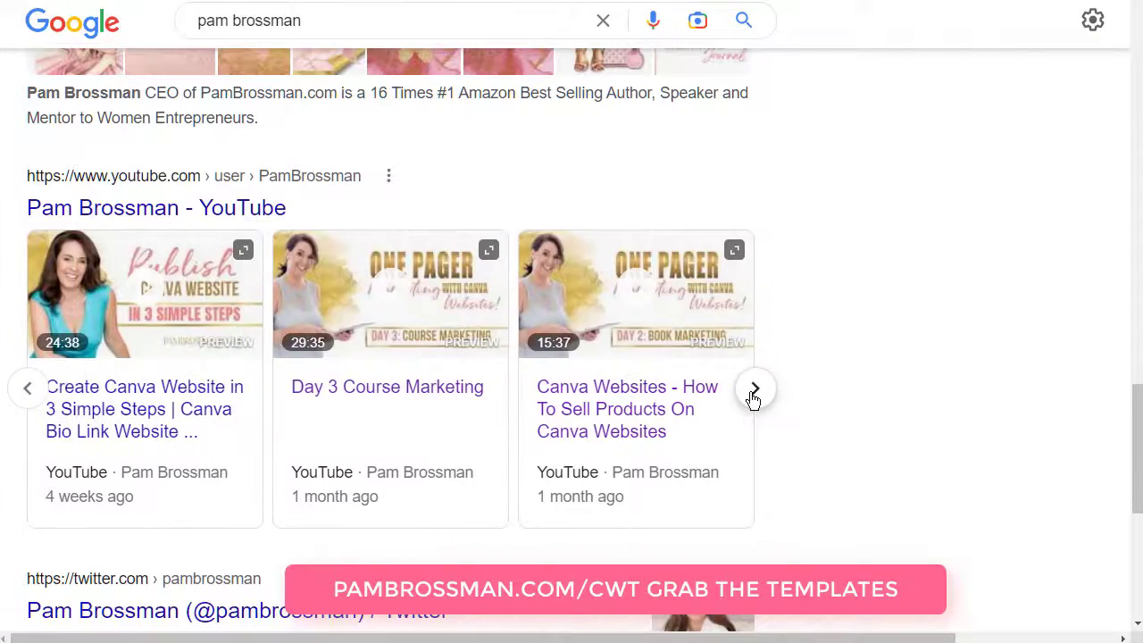
left_click(755, 390)
scroll(878, 396, "up", 8)
scroll(879, 395, "up", 10)
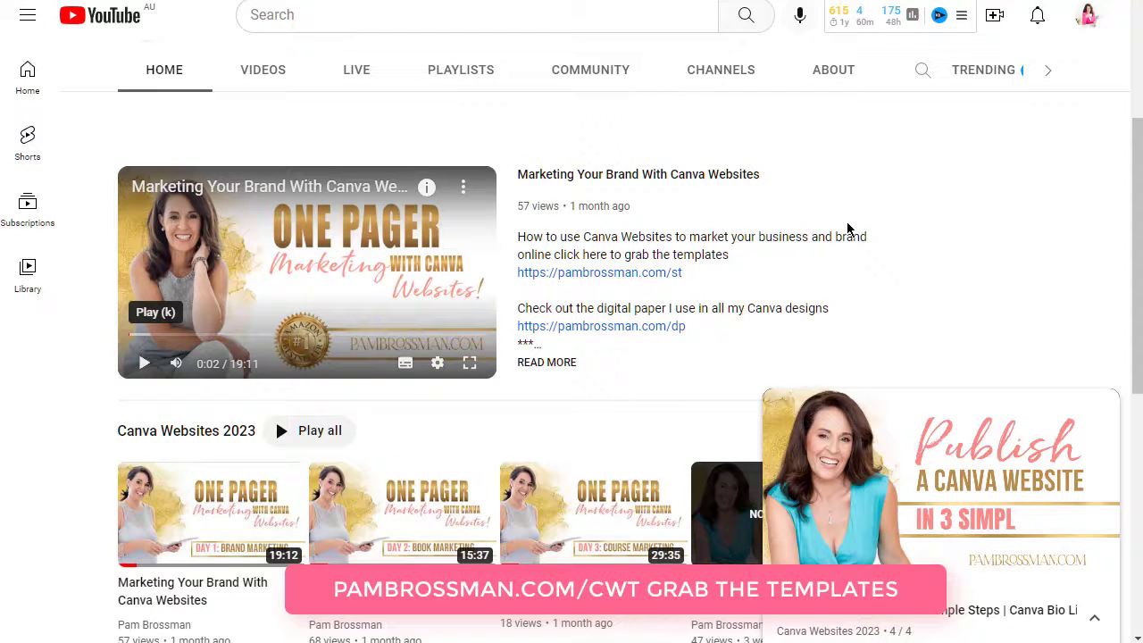
Show the channel's Playlists tab, listing Canva Websites 2023 with 4 videos
left_click(478, 80)
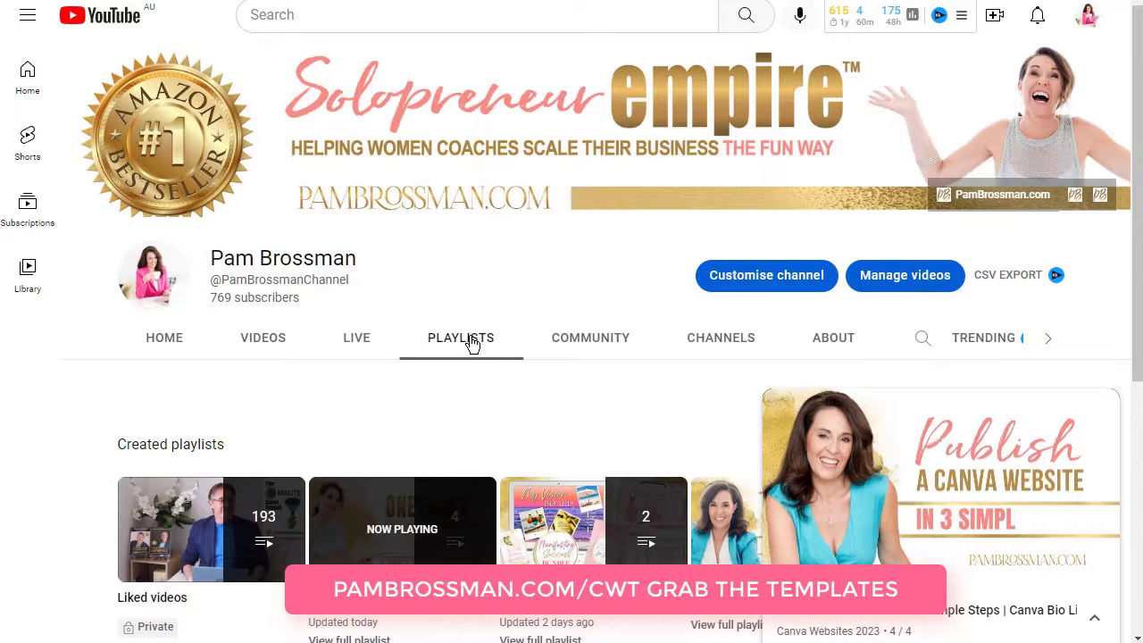
scroll(497, 320, "down", 3)
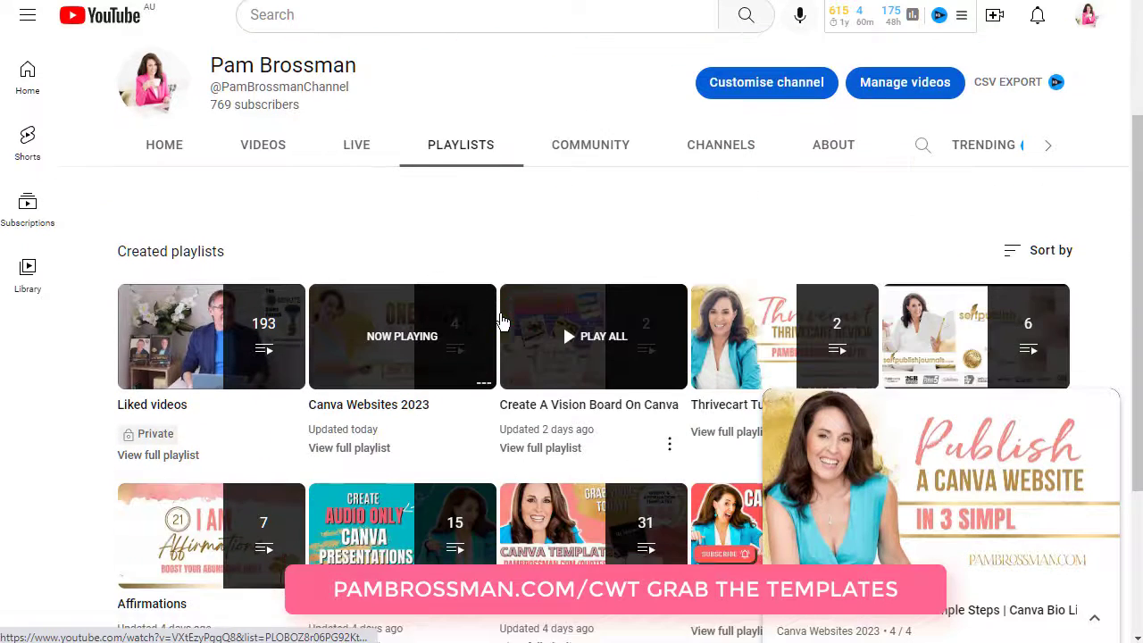
scroll(502, 321, "down", 2)
left_click(1096, 623)
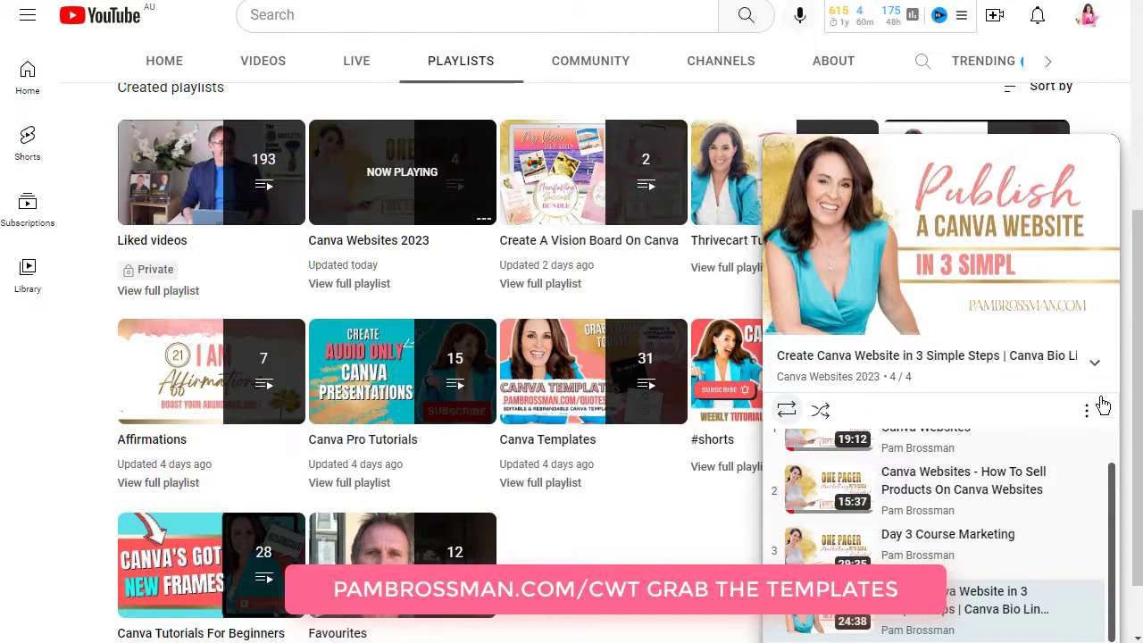
left_click(1096, 364)
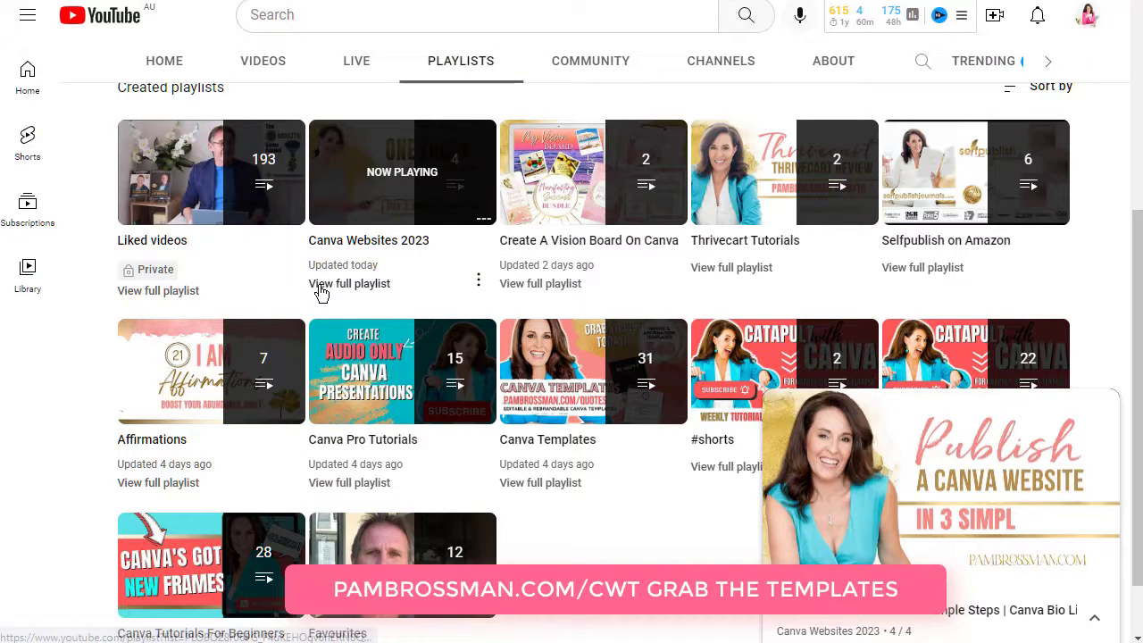
Open the full Canva Websites 2023 playlist page and copy its web address
left_click(369, 288)
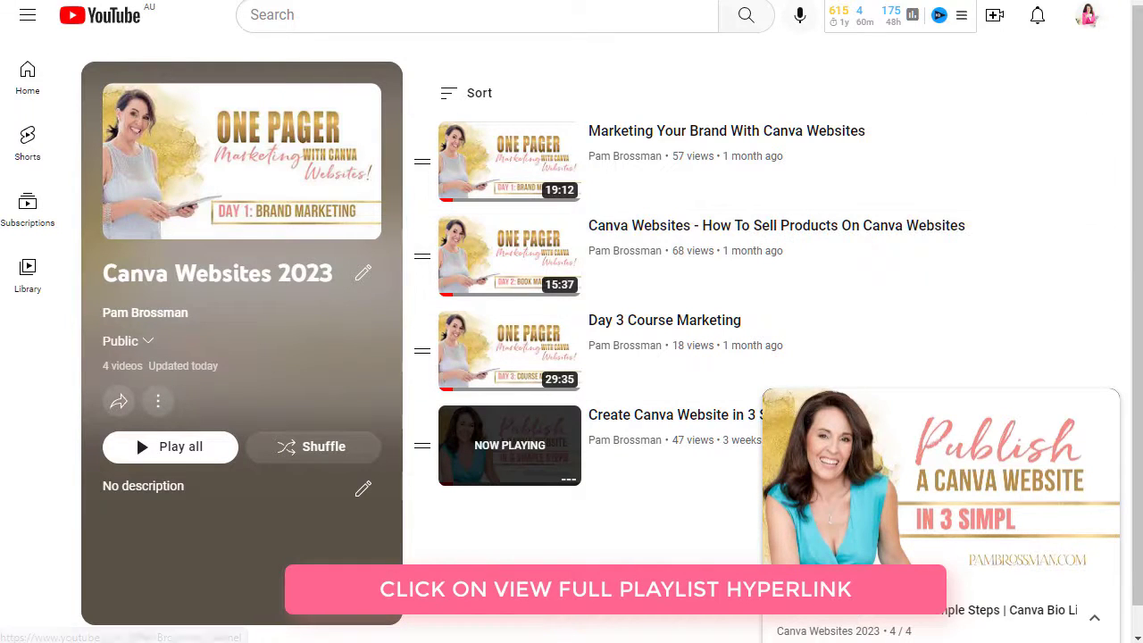
key("F11")
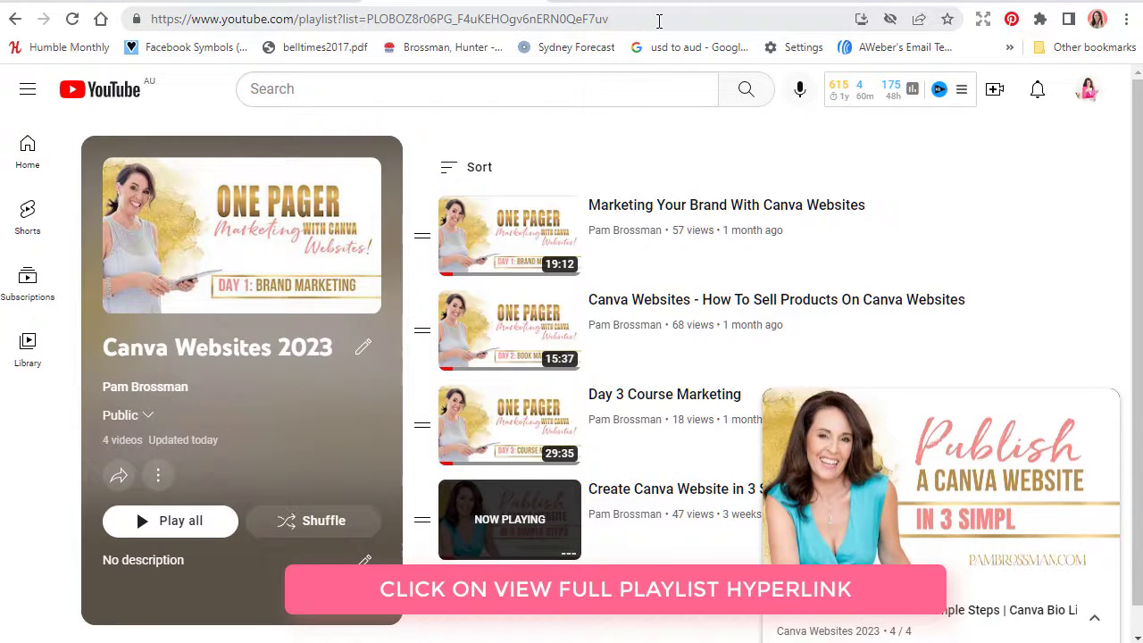
left_click(643, 18)
left_click_drag(643, 18, 136, 18)
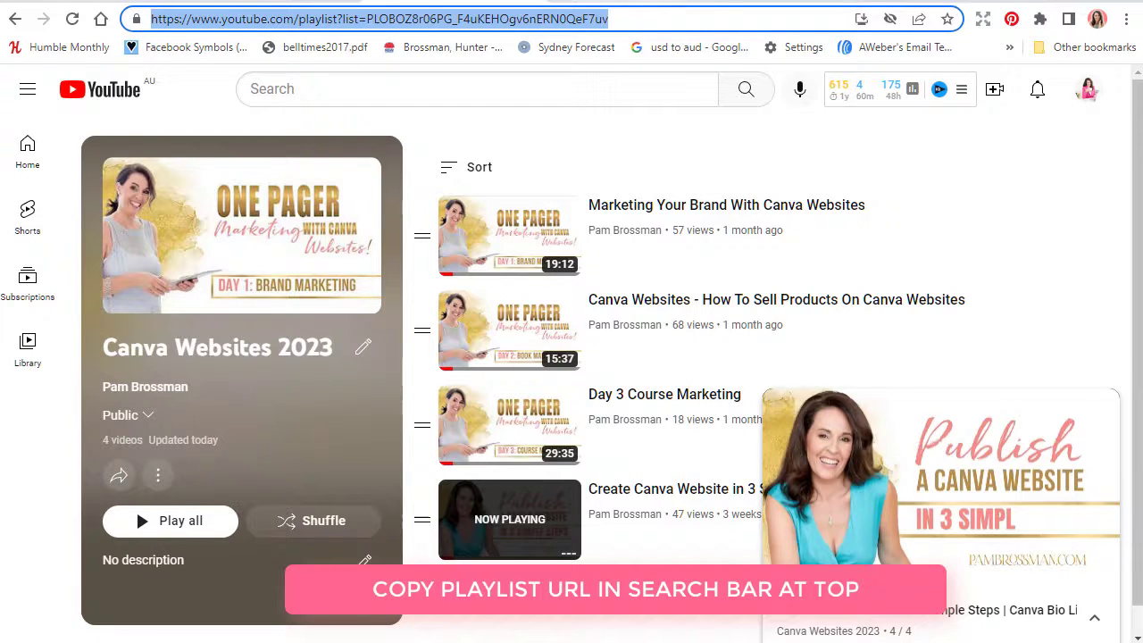
left_click(268, 2)
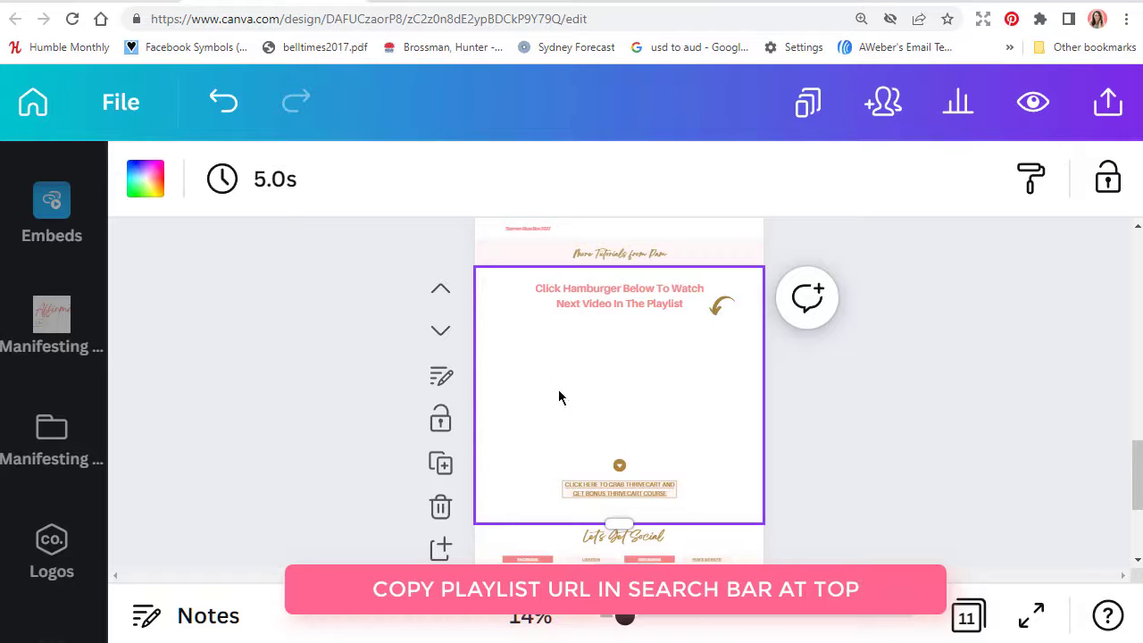
Embed the copied Canva Websites 2023 playlist link into the More Tutorials from Pam page
left_click(54, 204)
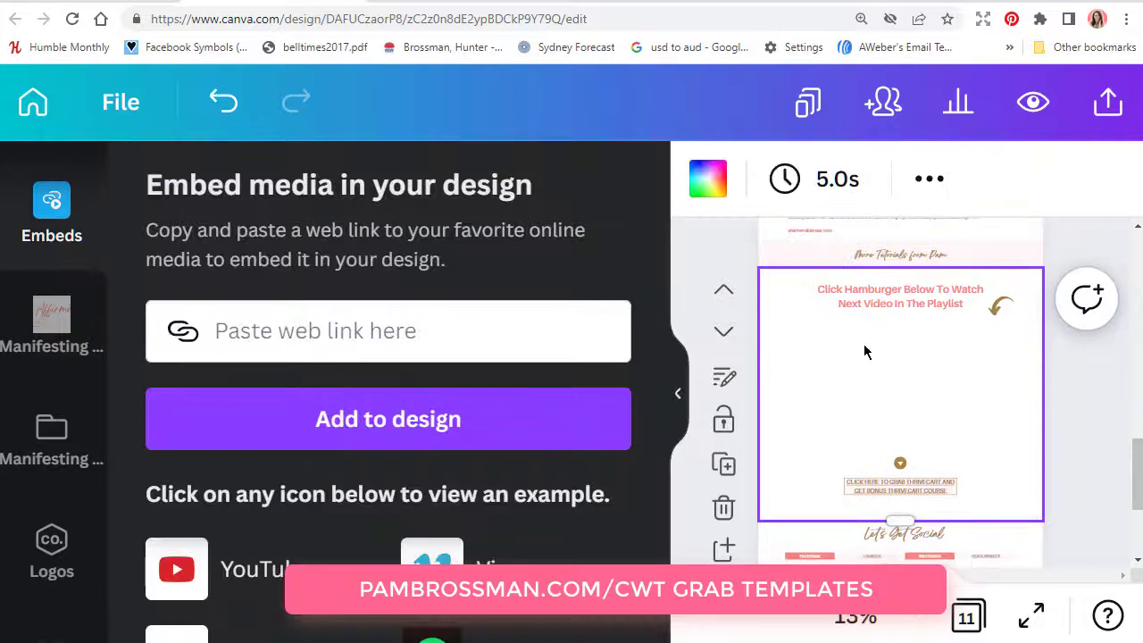
left_click(217, 327)
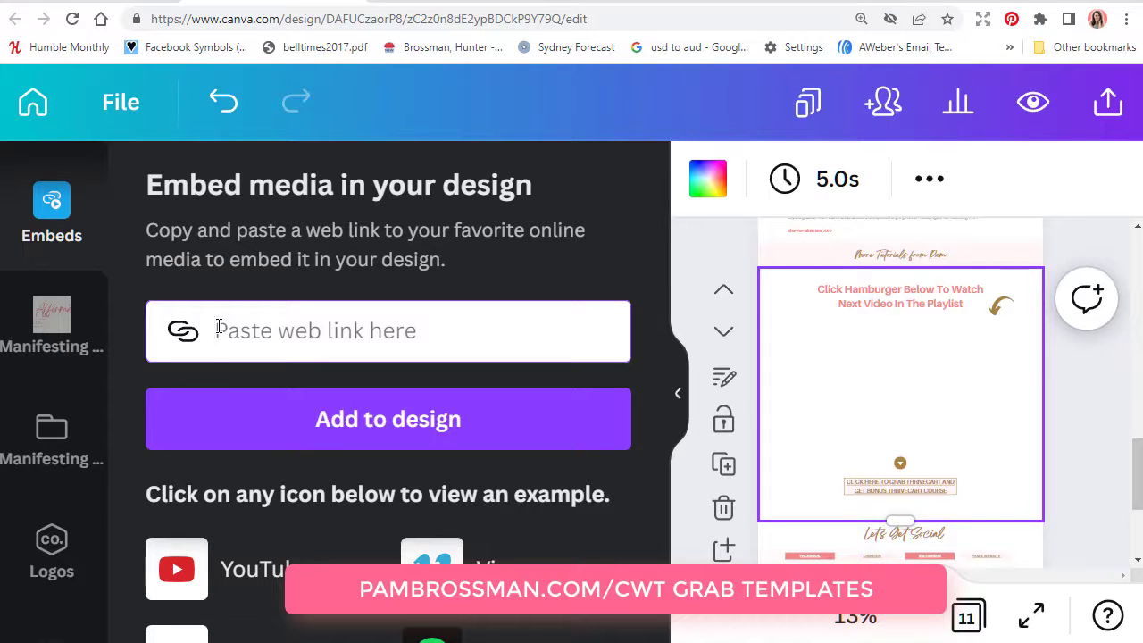
key("ctrl+v")
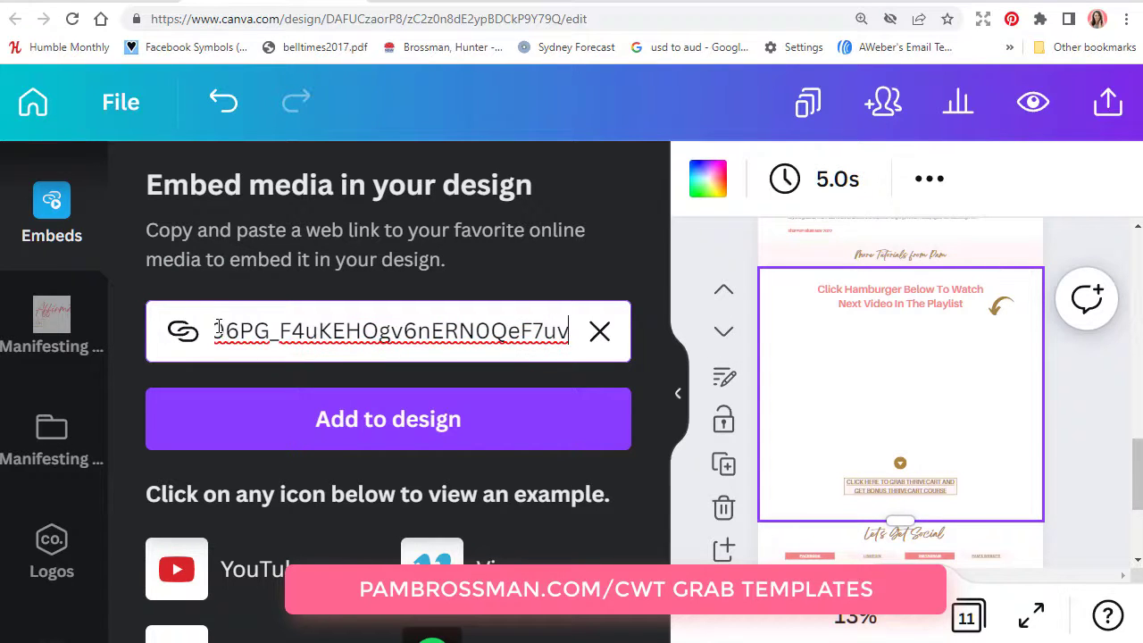
left_click(390, 421)
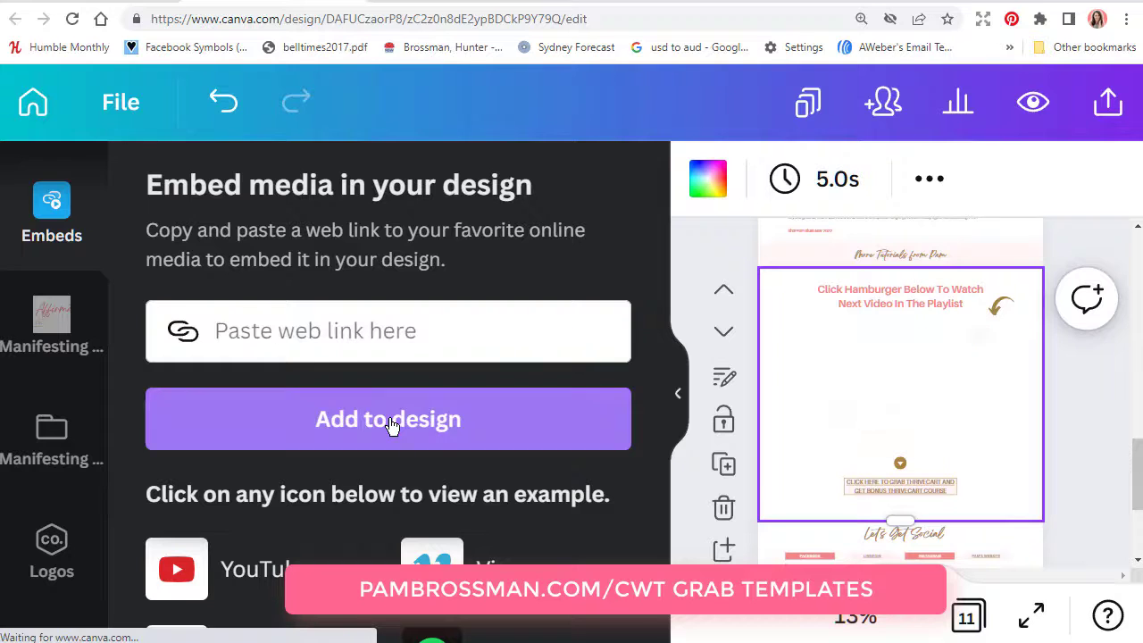
Place the playlist embed under the heading, enlarged and centred on the page
left_click(678, 393)
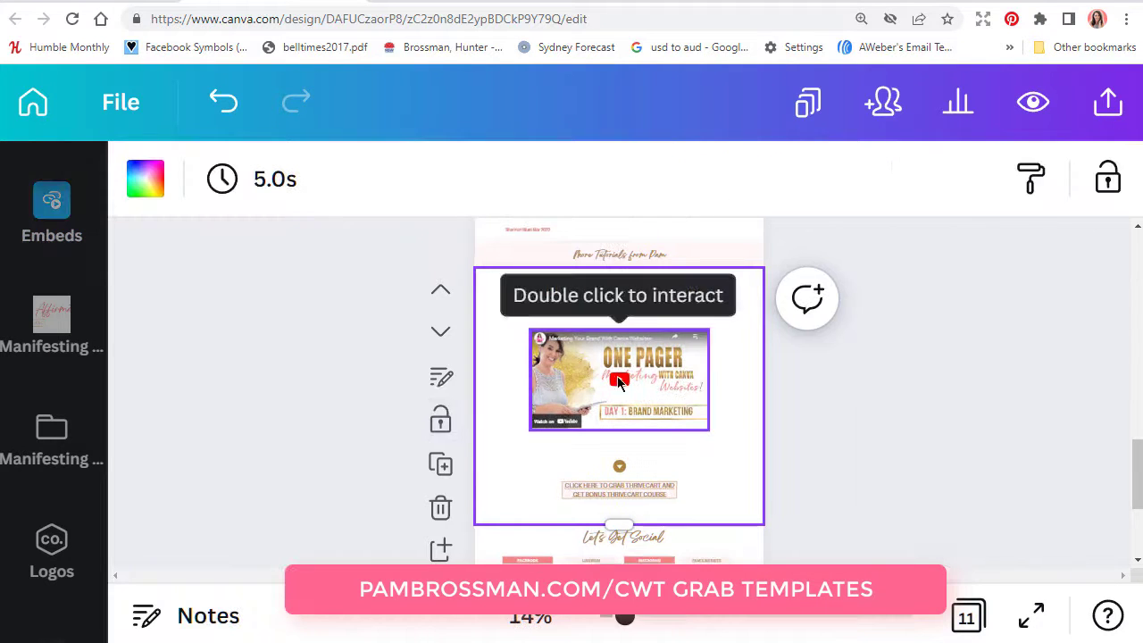
left_click_drag(568, 371, 537, 359)
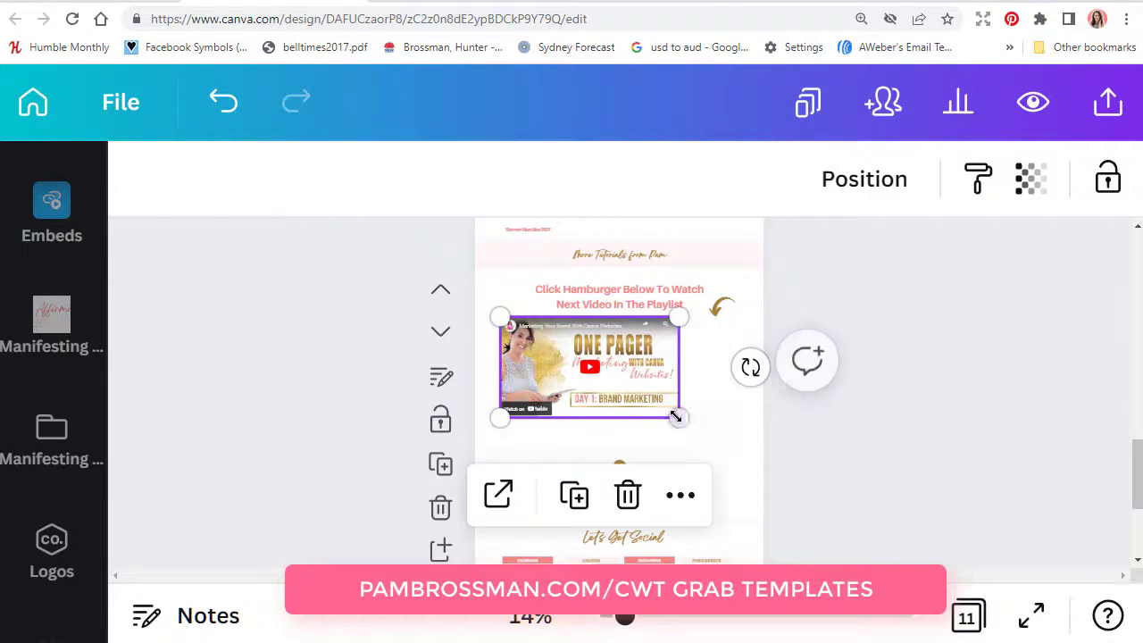
left_click_drag(691, 427, 738, 452)
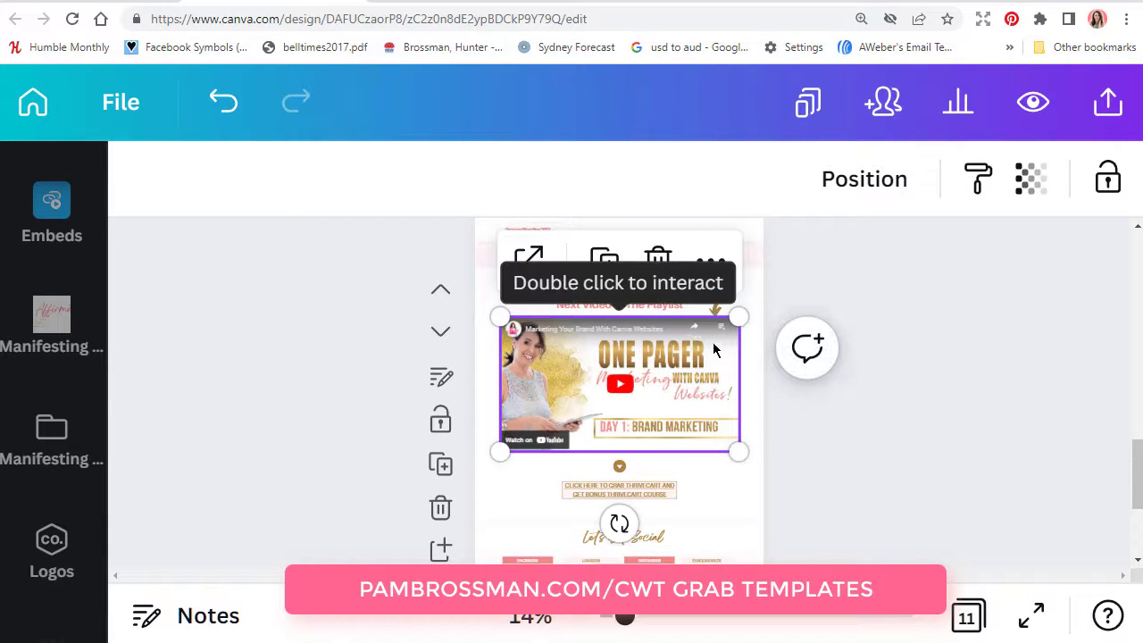
left_click_drag(711, 362, 705, 370)
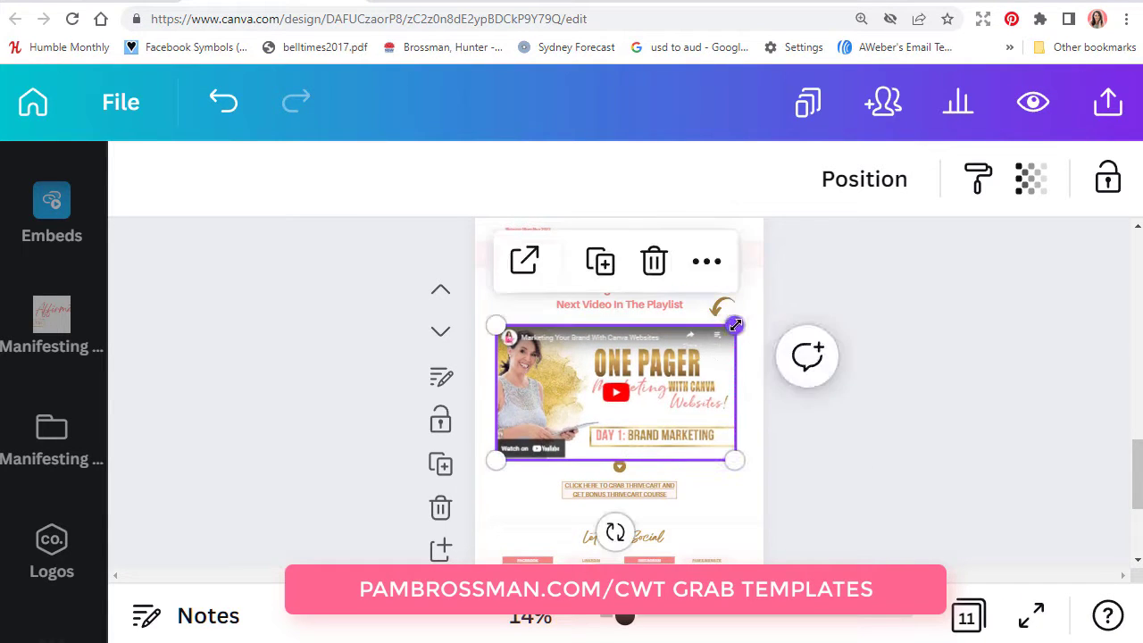
left_click_drag(625, 618, 708, 628)
Scroll the canvas back to the Free Tutorial page with its embedded YouTube video
scroll(1081, 323, "down", 3)
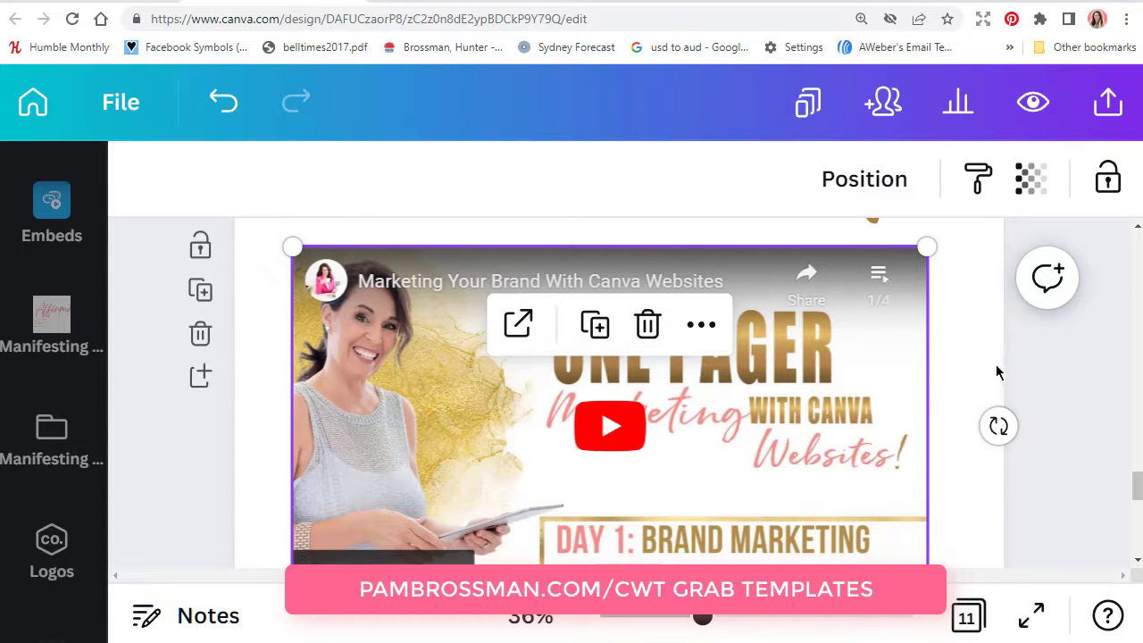
scroll(1041, 384, "up", 10)
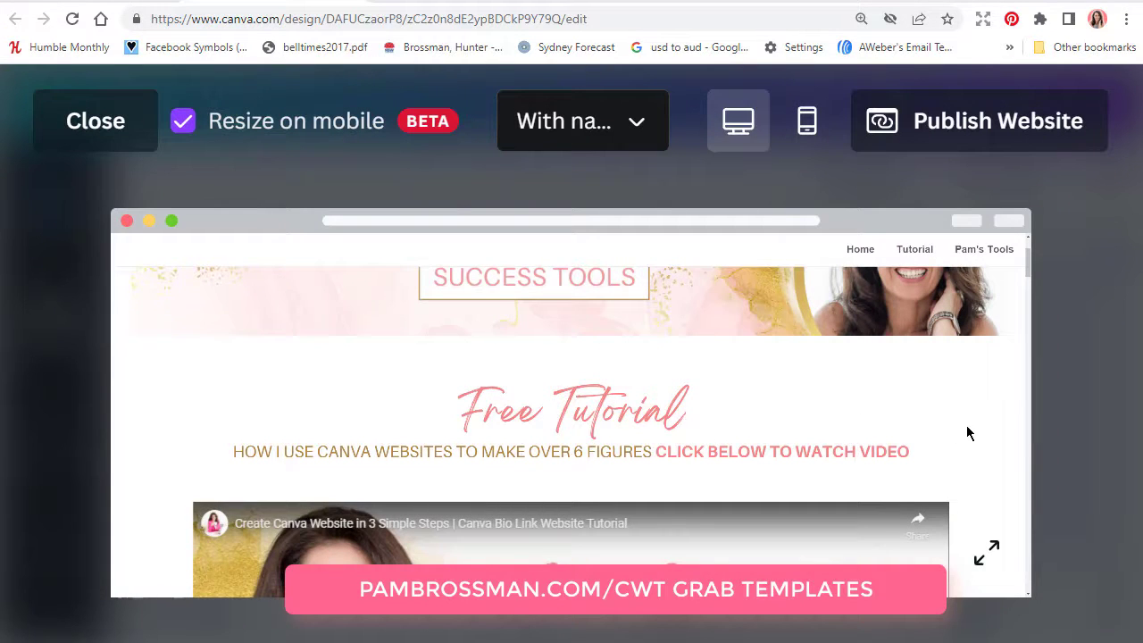
Scroll the website preview down to the More Tutorials section's four-video embedded playlist
scroll(966, 425, "down", 2)
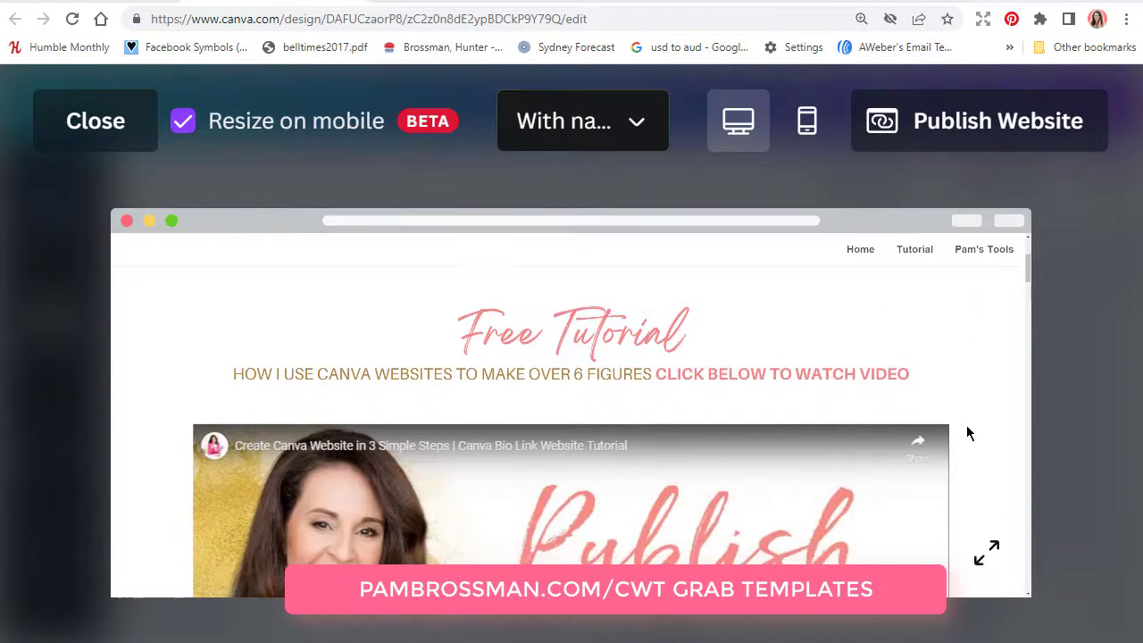
scroll(967, 426, "down", 1)
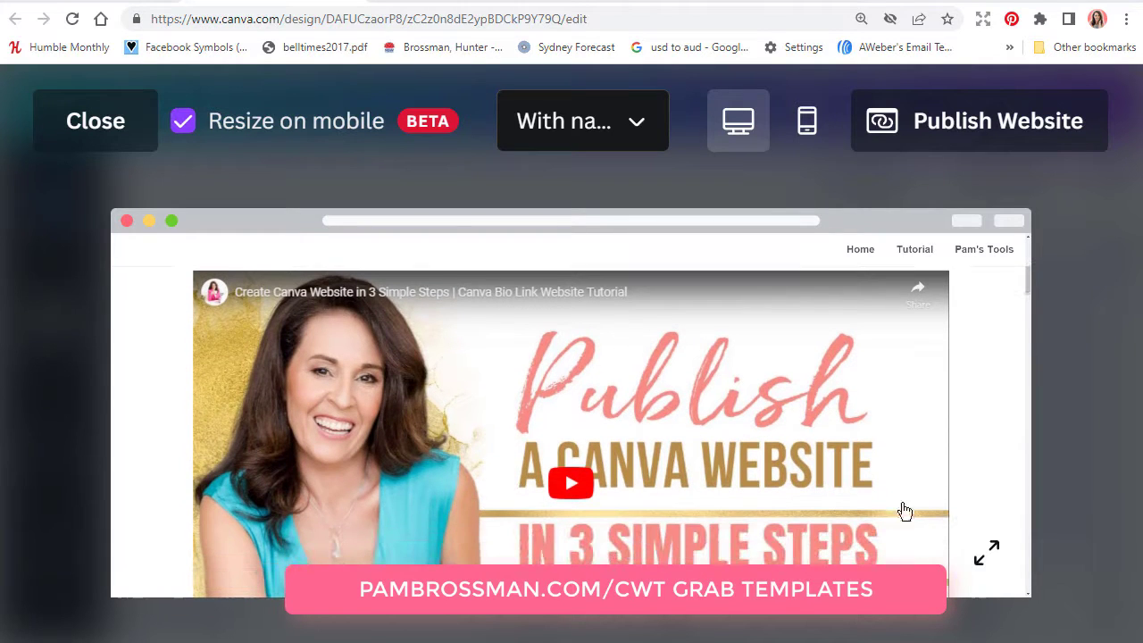
scroll(661, 451, "down", 1)
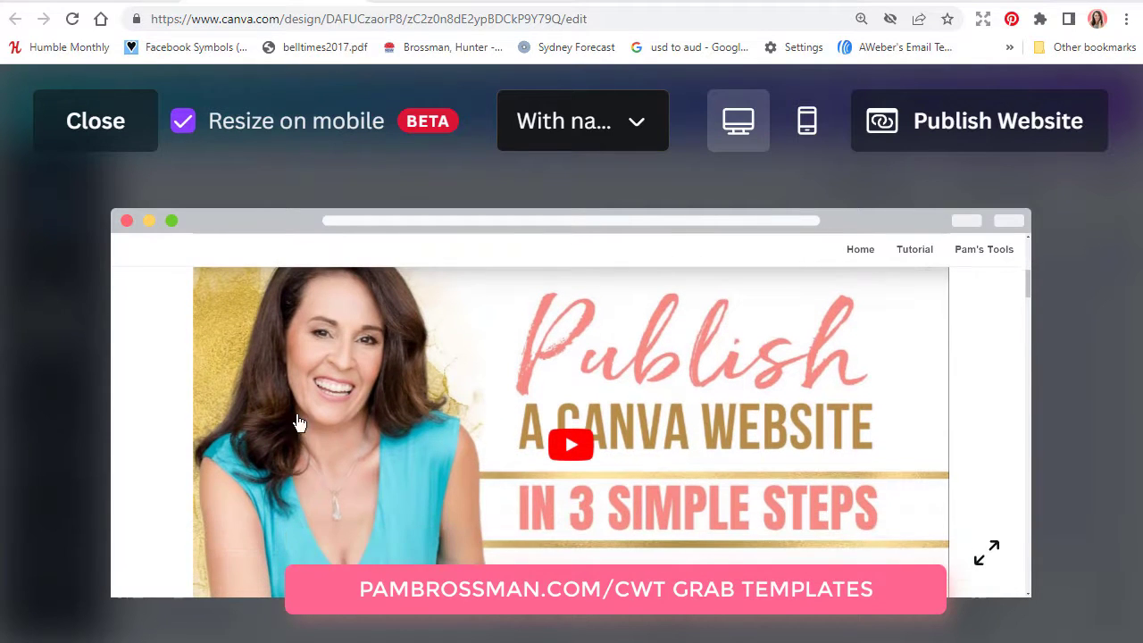
scroll(872, 405, "down", 3)
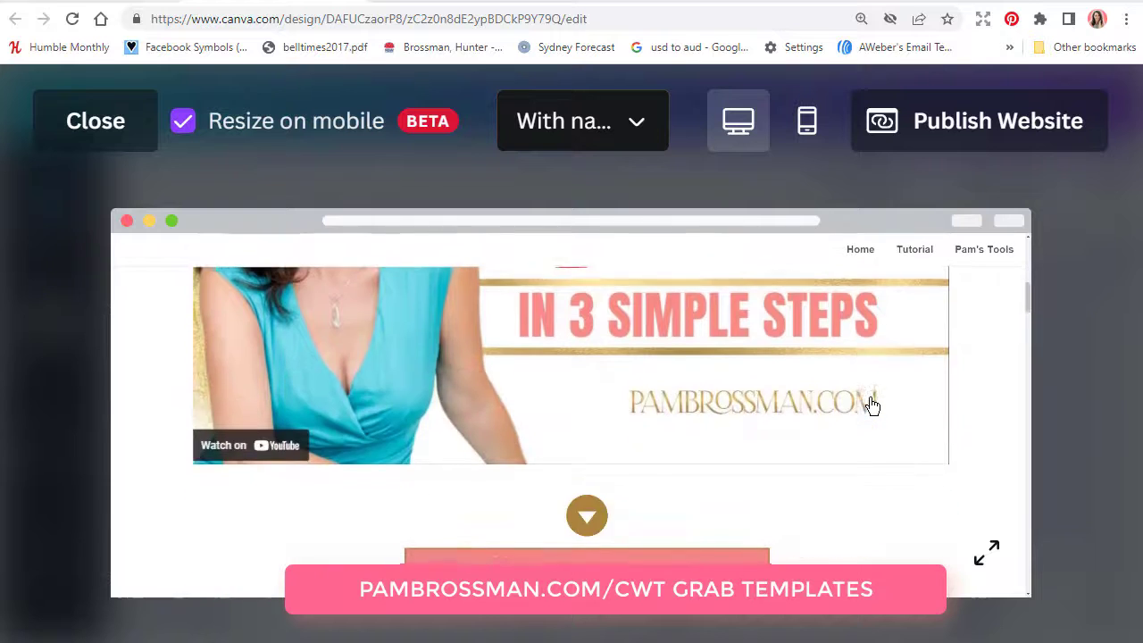
scroll(872, 406, "down", 10)
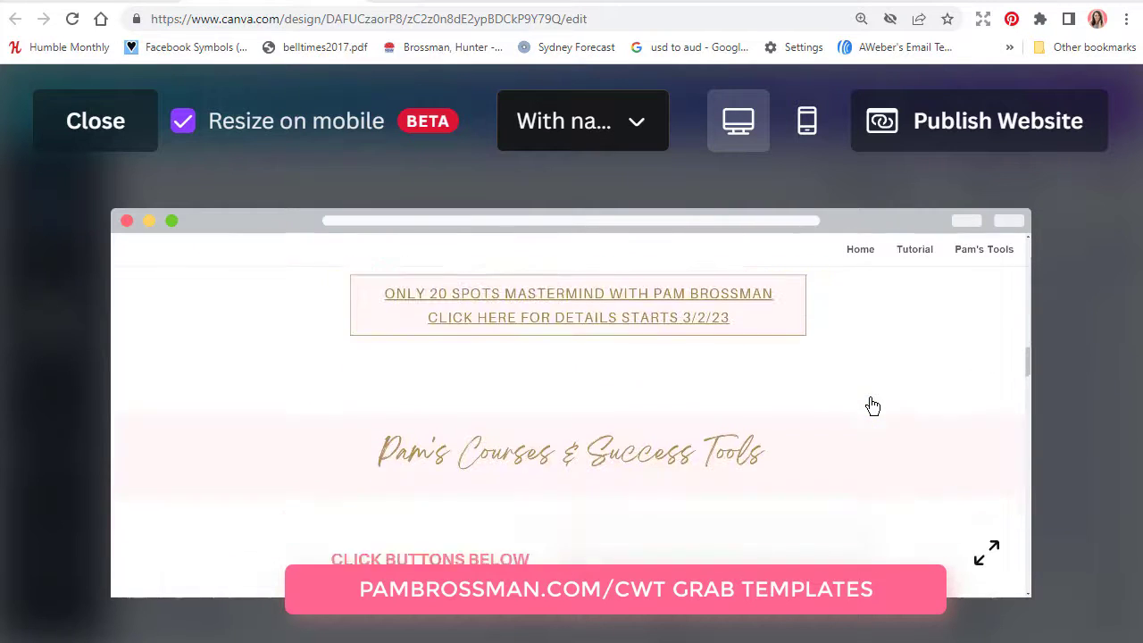
scroll(872, 405, "down", 12)
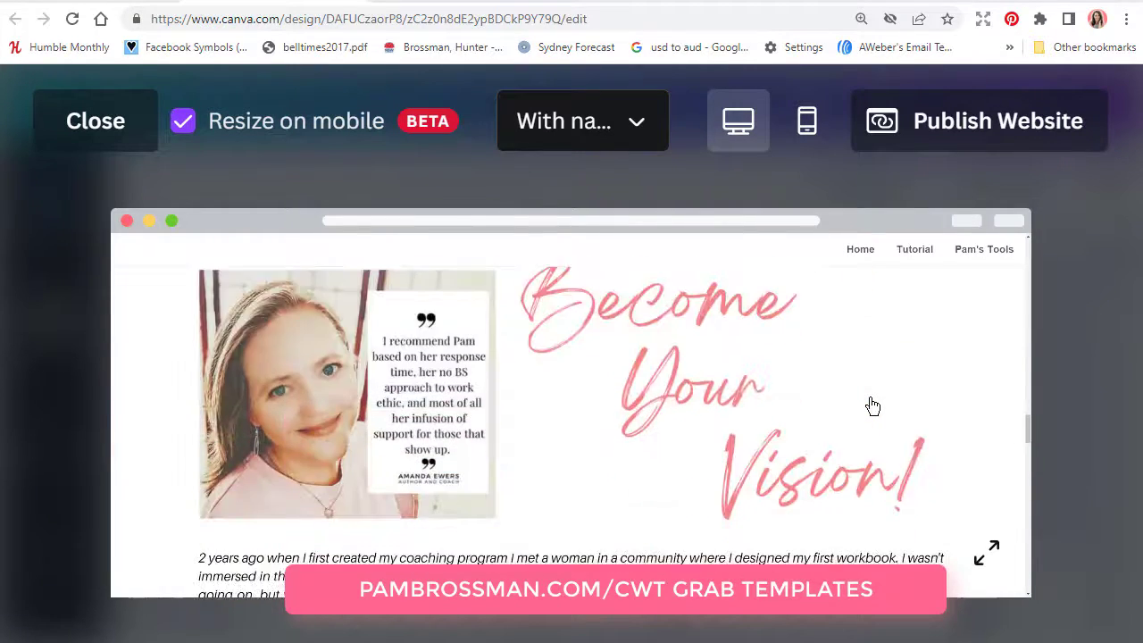
scroll(873, 406, "down", 12)
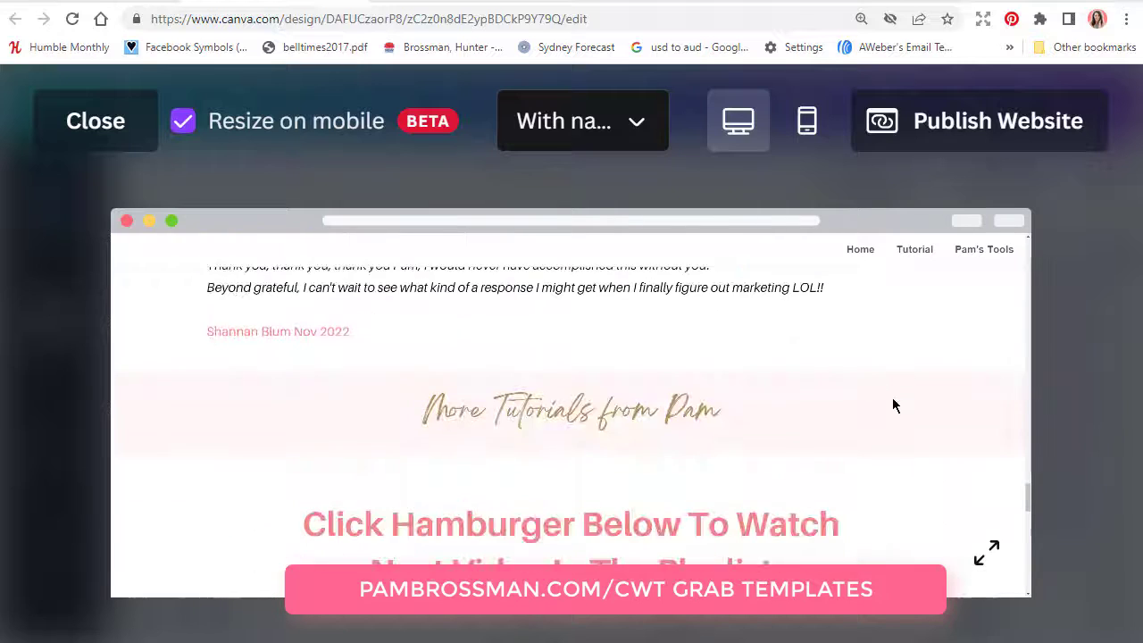
scroll(900, 405, "down", 3)
scroll(949, 411, "down", 1)
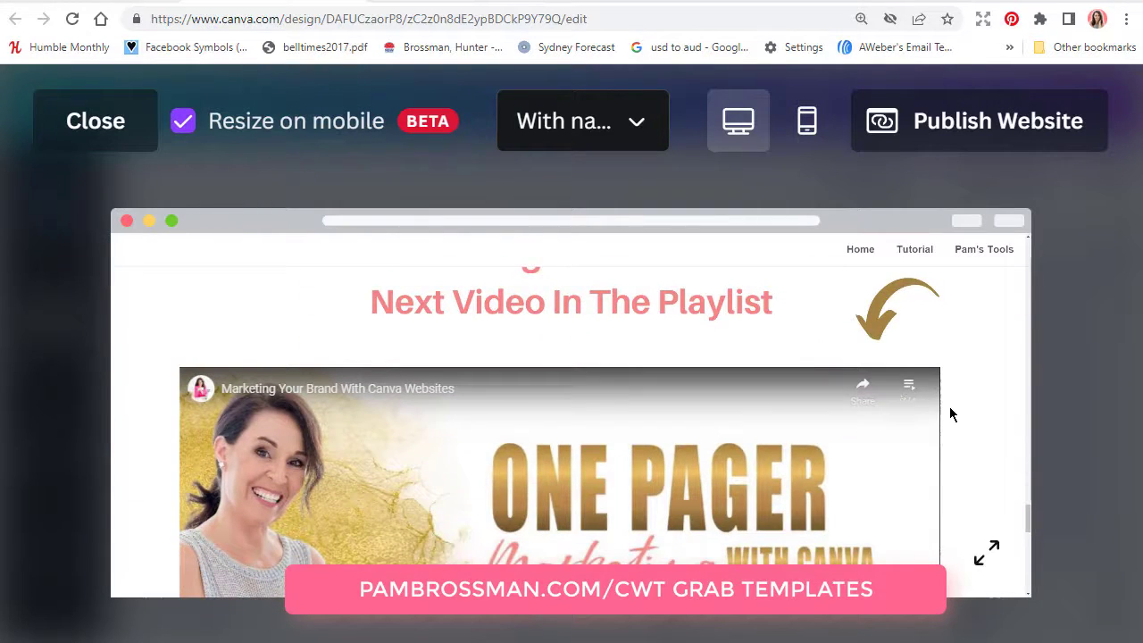
scroll(950, 408, "down", 1)
scroll(950, 413, "down", 1)
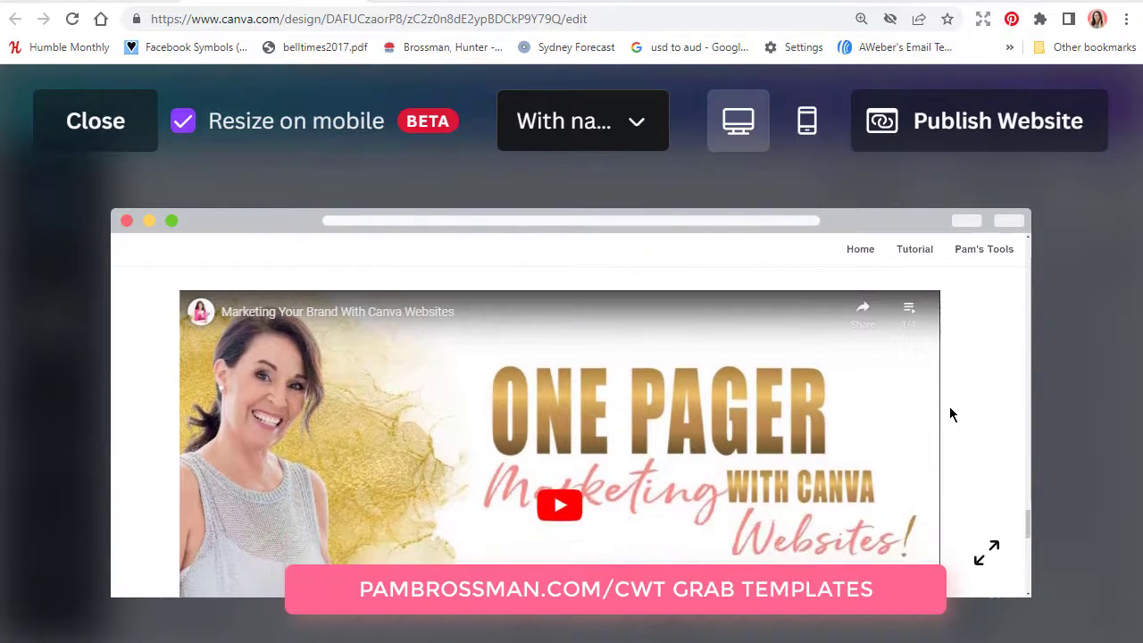
In the website preview, play playlist videos 2, 3 and 4 in turn, then close the embed's video list
left_click(909, 311)
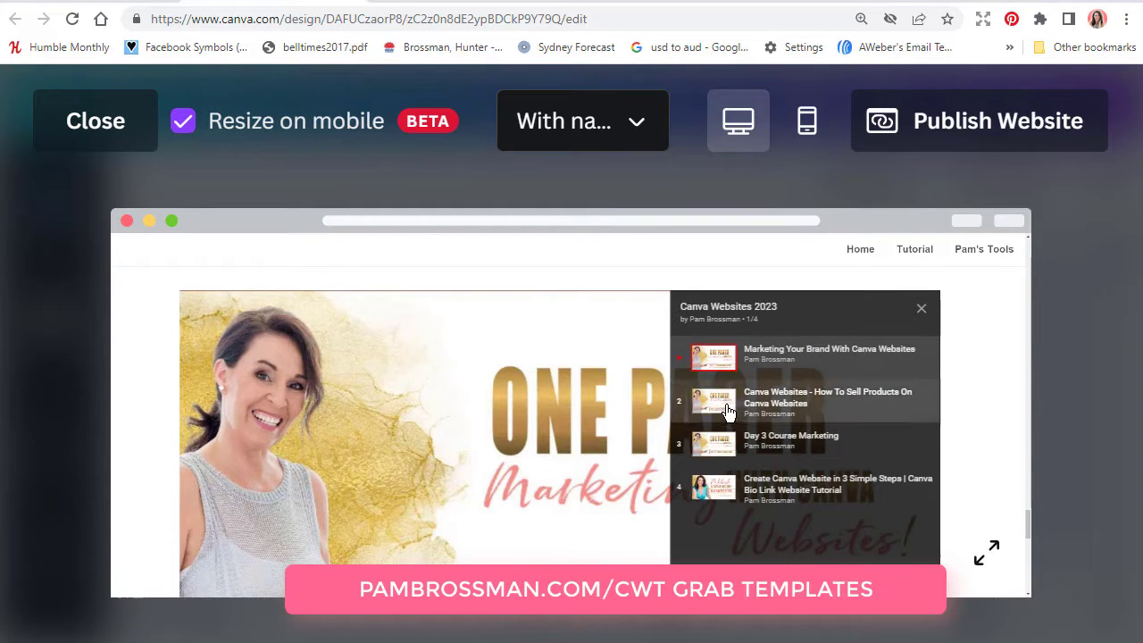
left_click(728, 410)
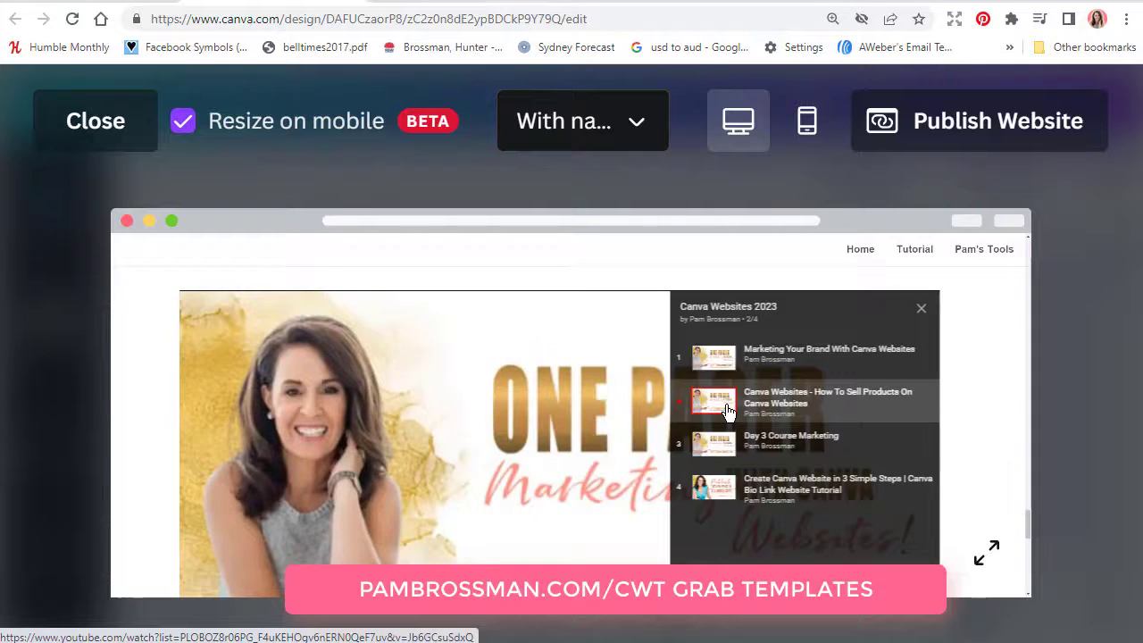
left_click(722, 455)
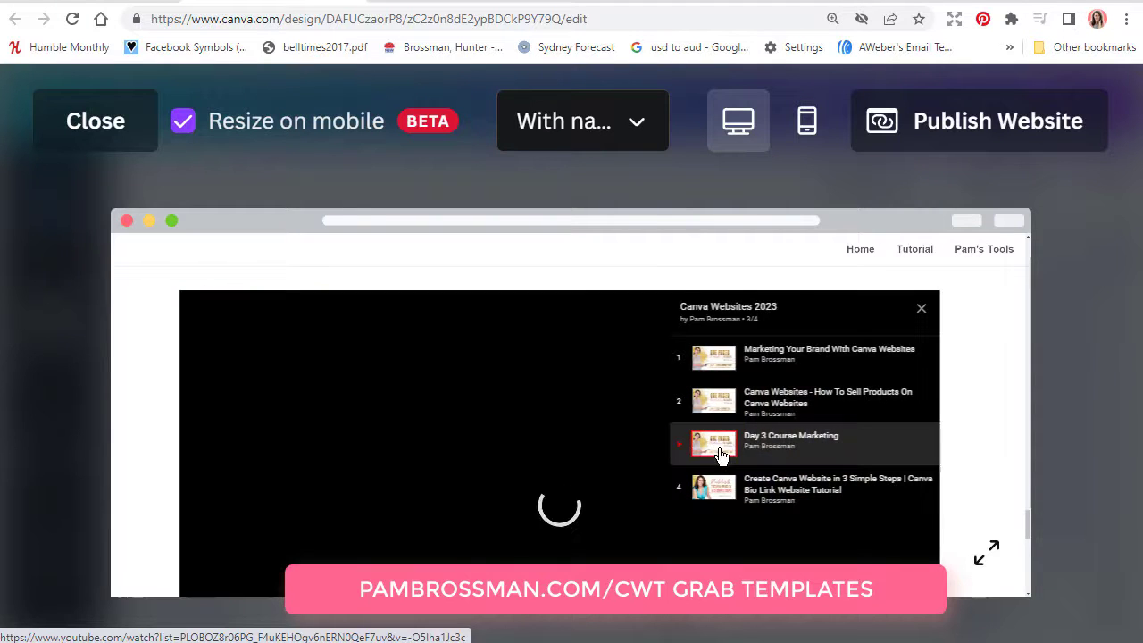
left_click(720, 494)
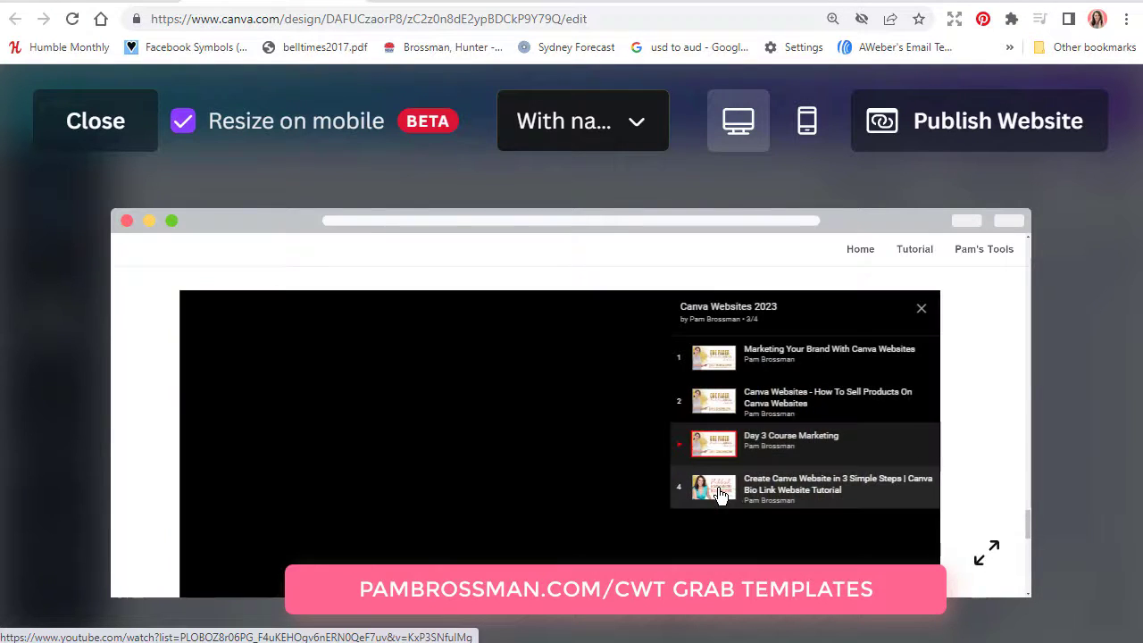
left_click(923, 315)
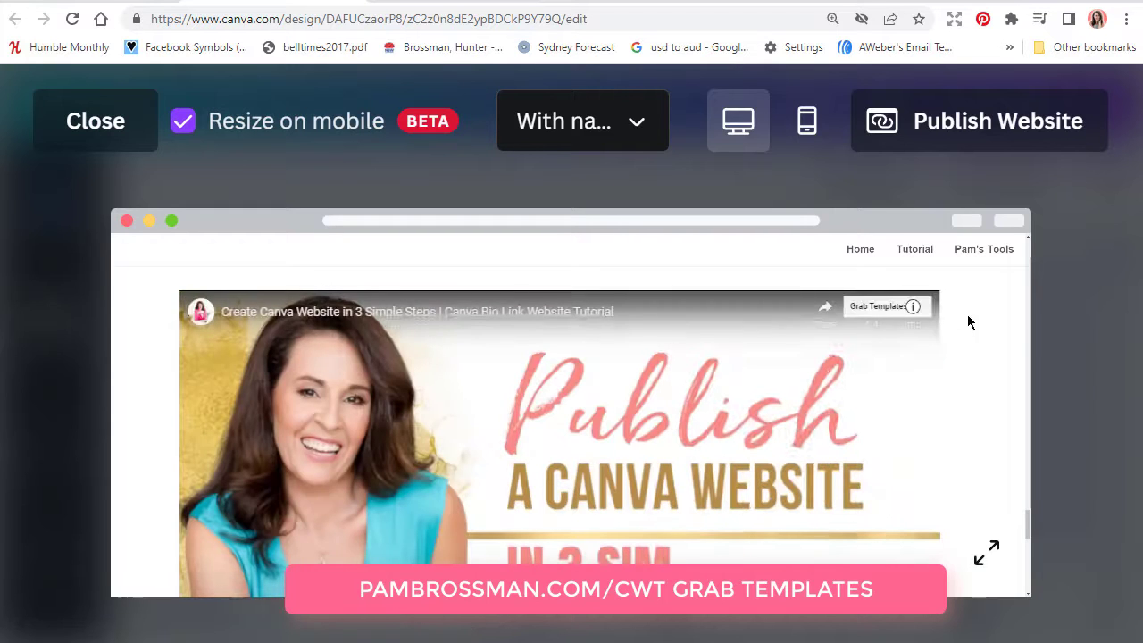
scroll(591, 438, "down", 1)
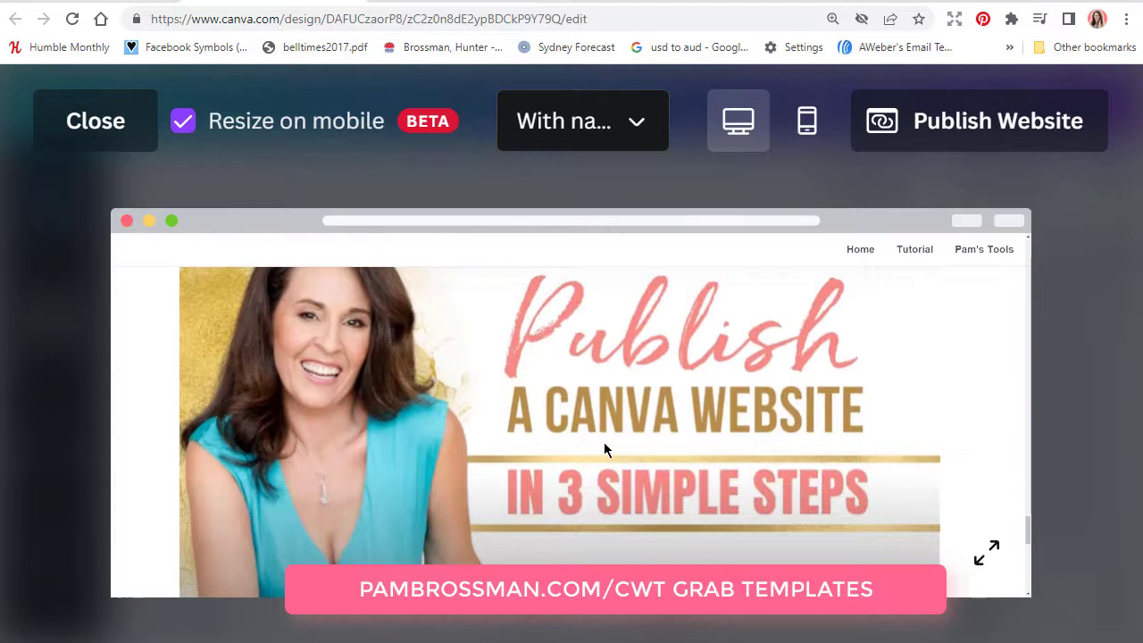